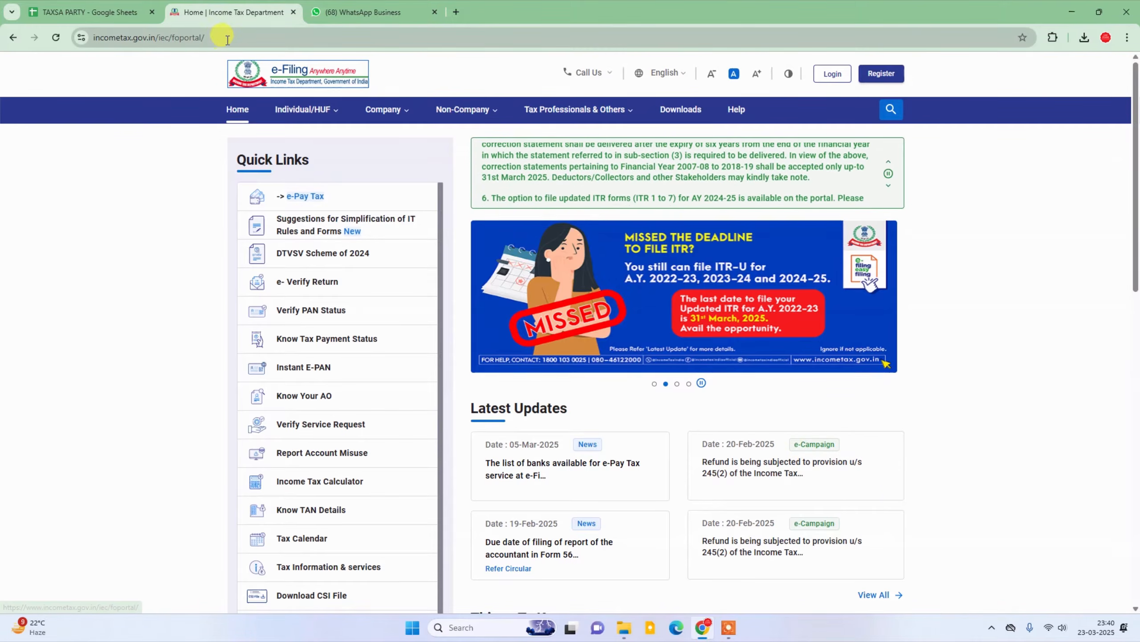
# Log in to the income tax e-filing portal with the PAN and account password, confirming the secure access message
pyautogui.click(101, 40)
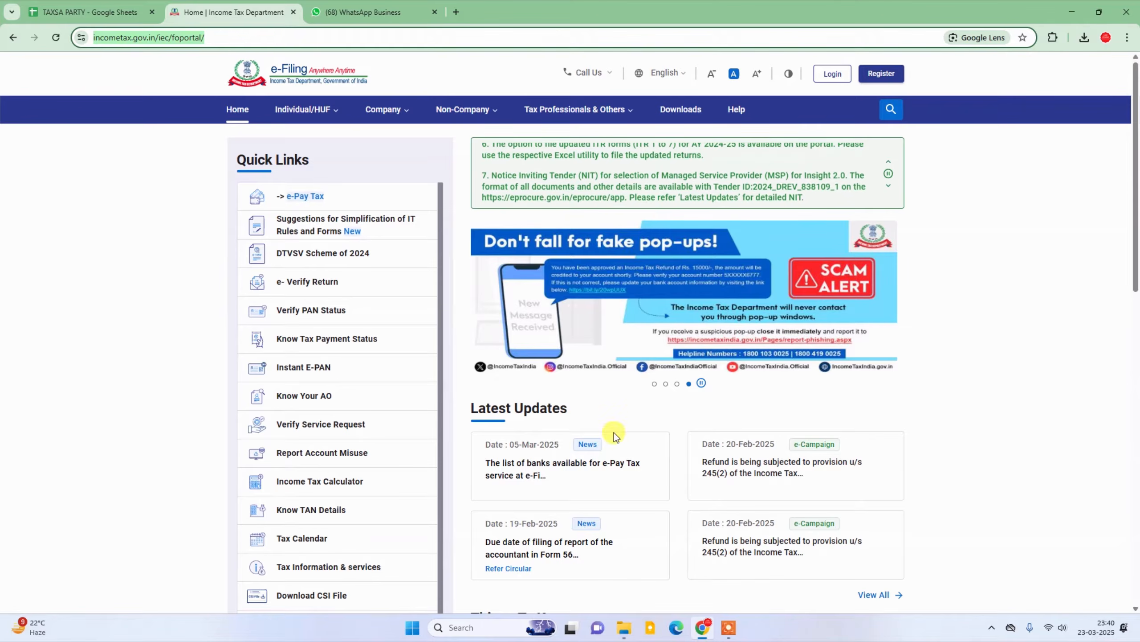
pyautogui.click(824, 77)
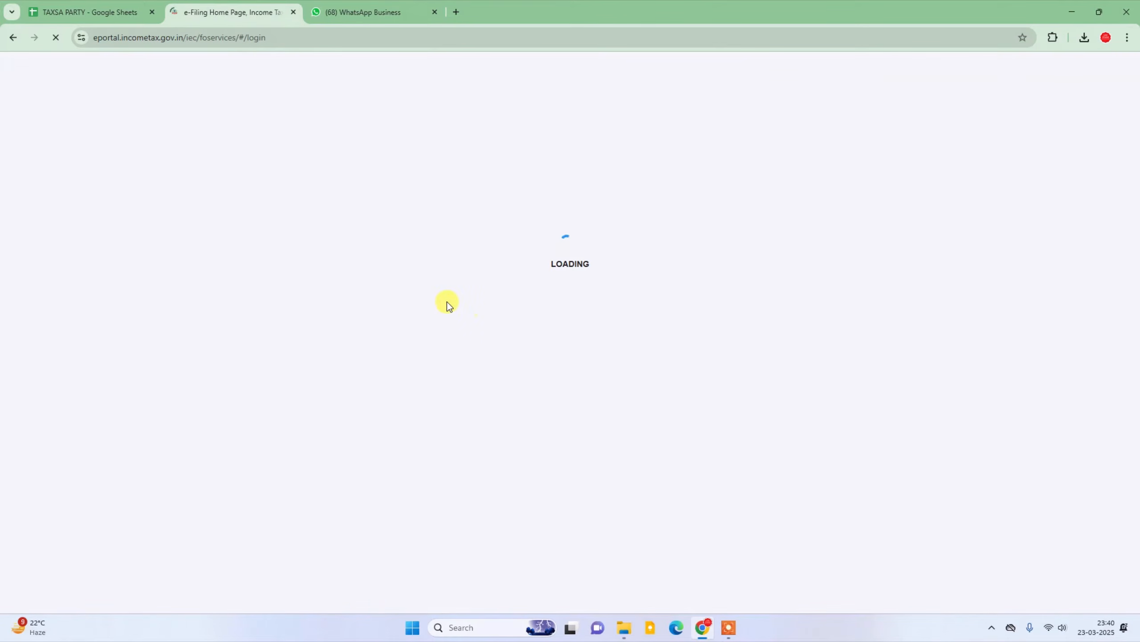
pyautogui.click(332, 275)
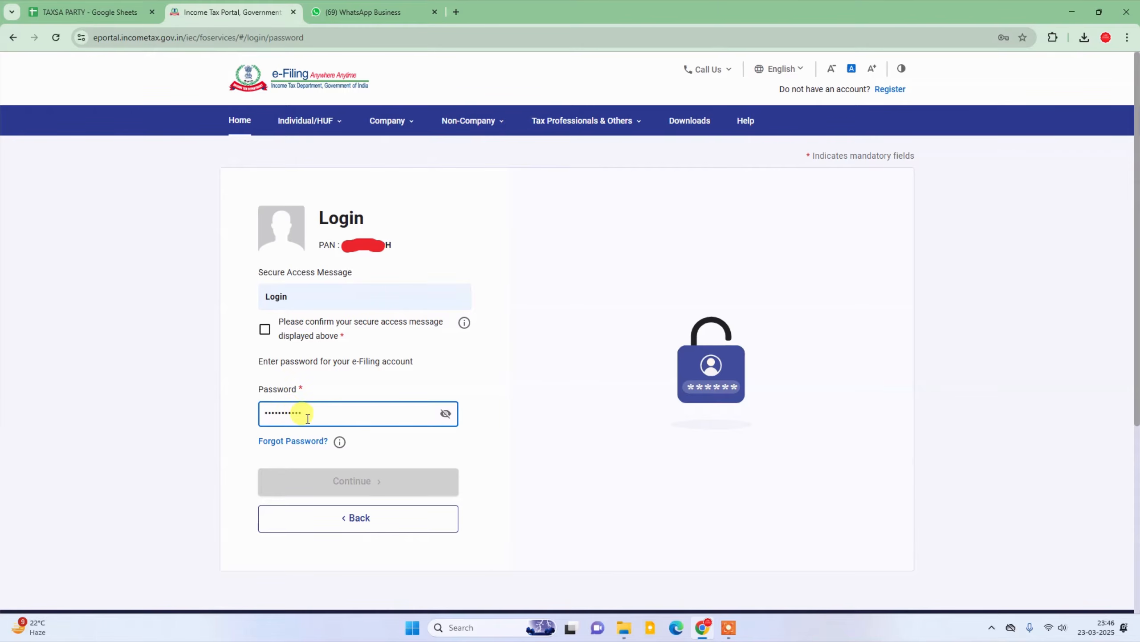
pyautogui.click(265, 332)
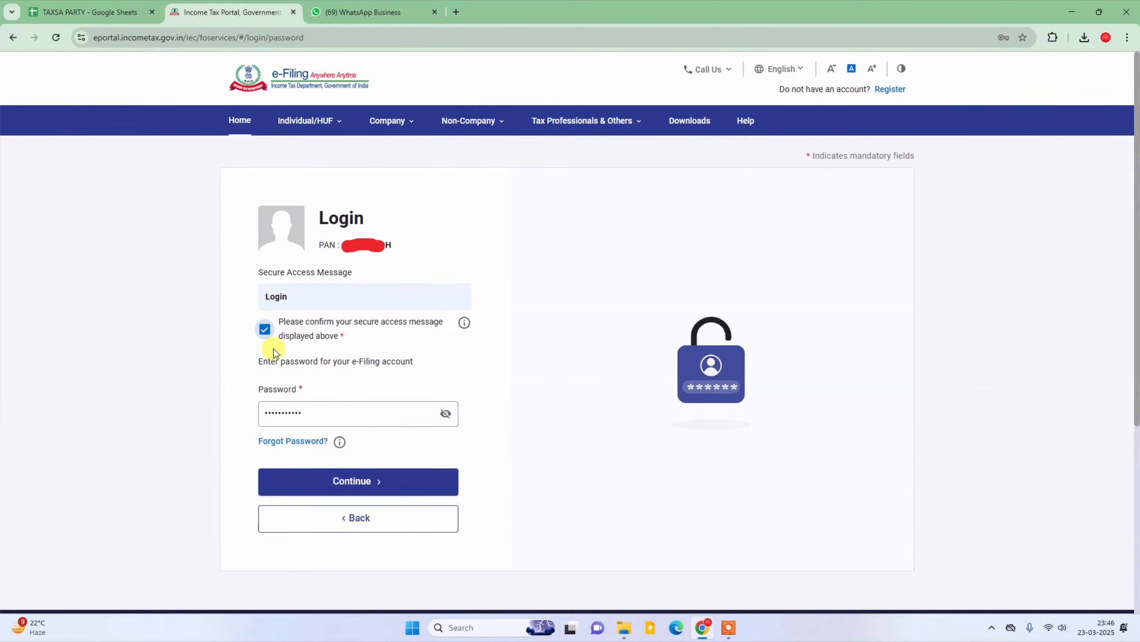
pyautogui.click(351, 482)
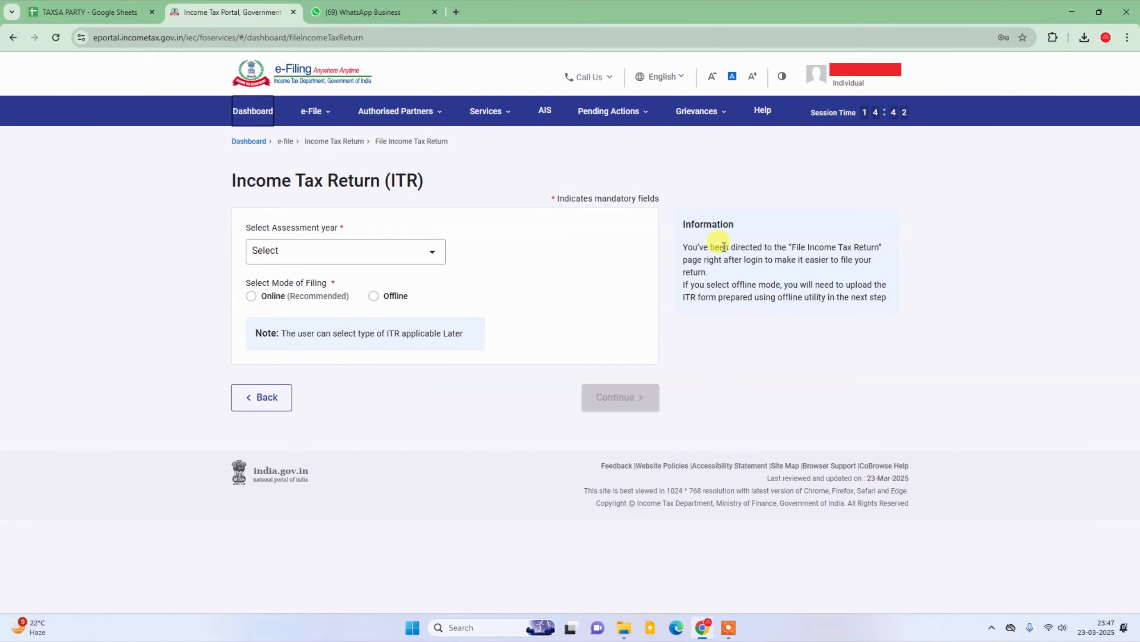
# Open the Response to Outstanding Demand page and review the outstanding demand amount and accrued interest
pyautogui.click(628, 118)
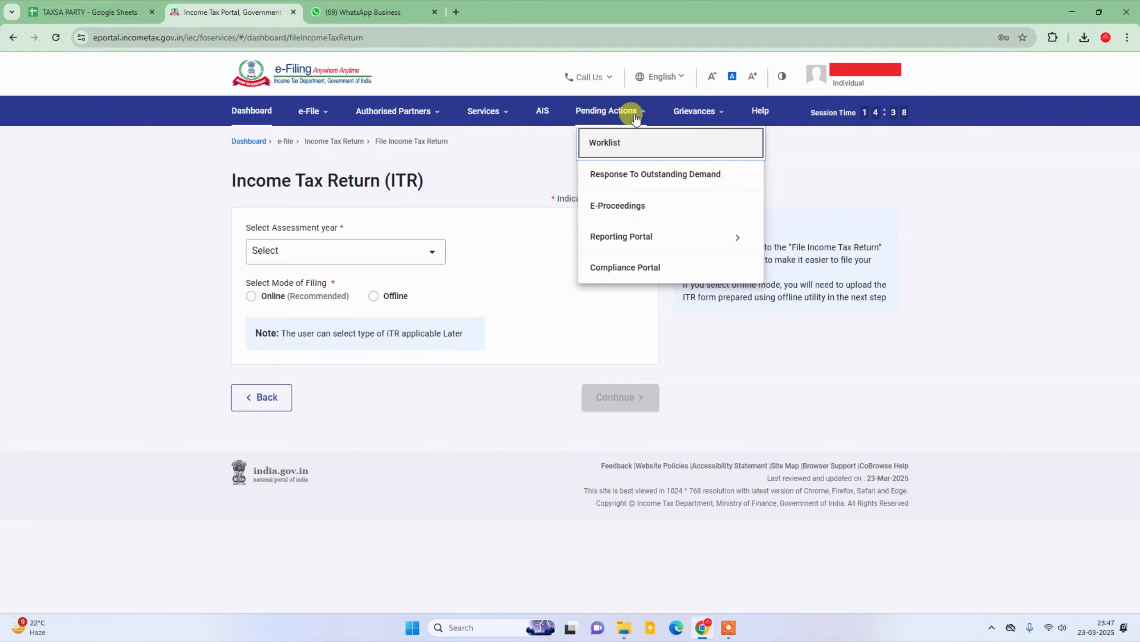
pyautogui.click(634, 179)
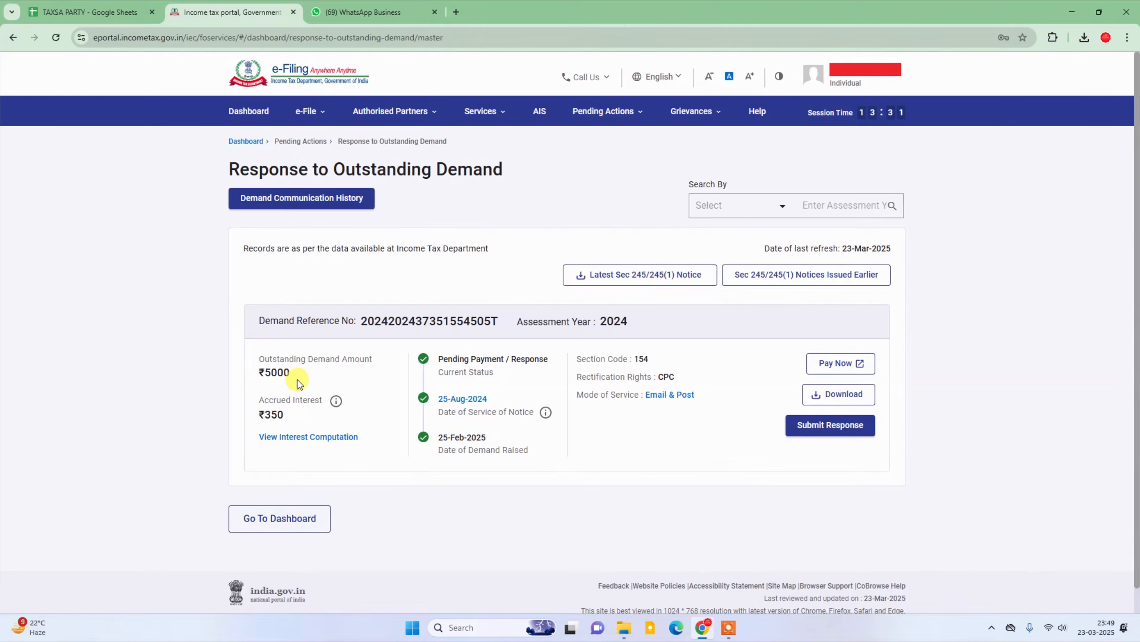
pyautogui.moveTo(299, 382); pyautogui.dragTo(260, 374)
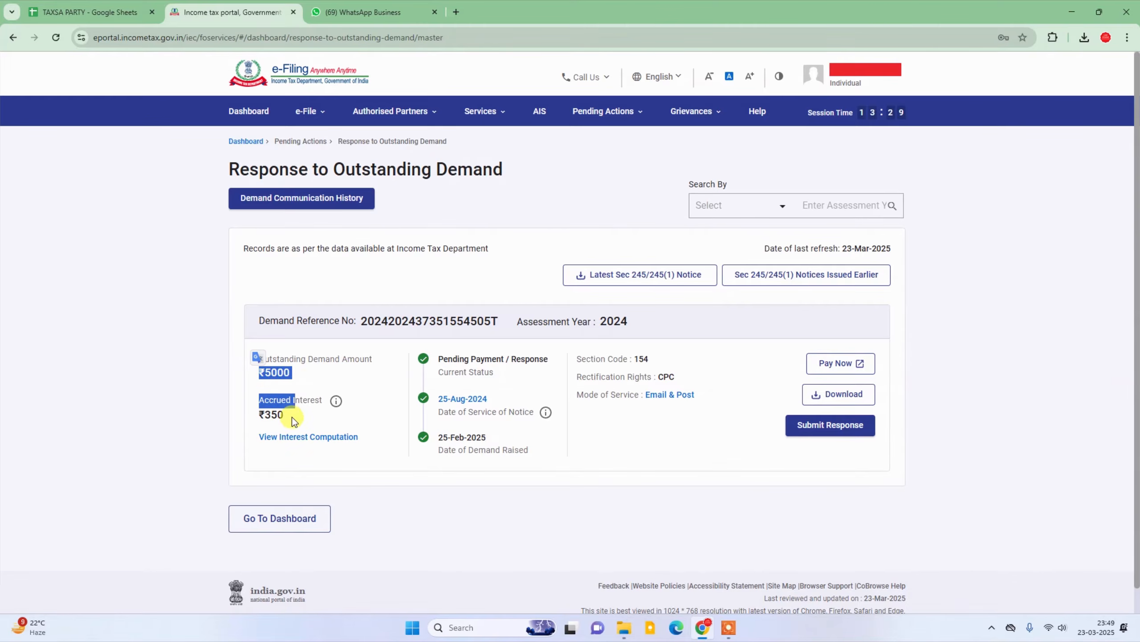
pyautogui.moveTo(293, 418); pyautogui.dragTo(260, 415)
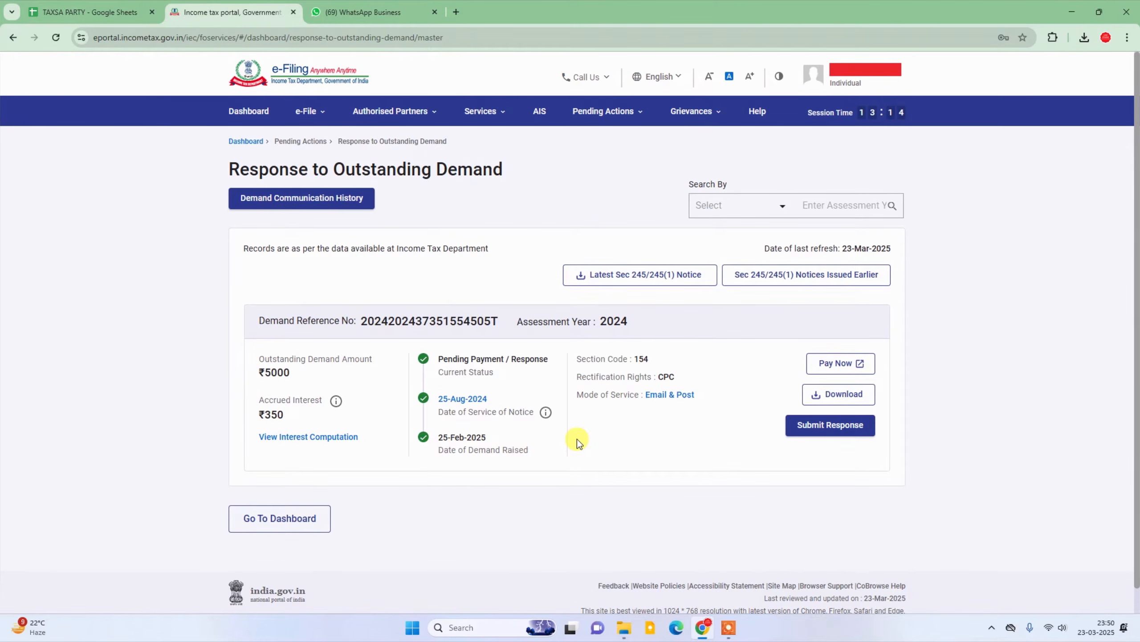
pyautogui.click(606, 117)
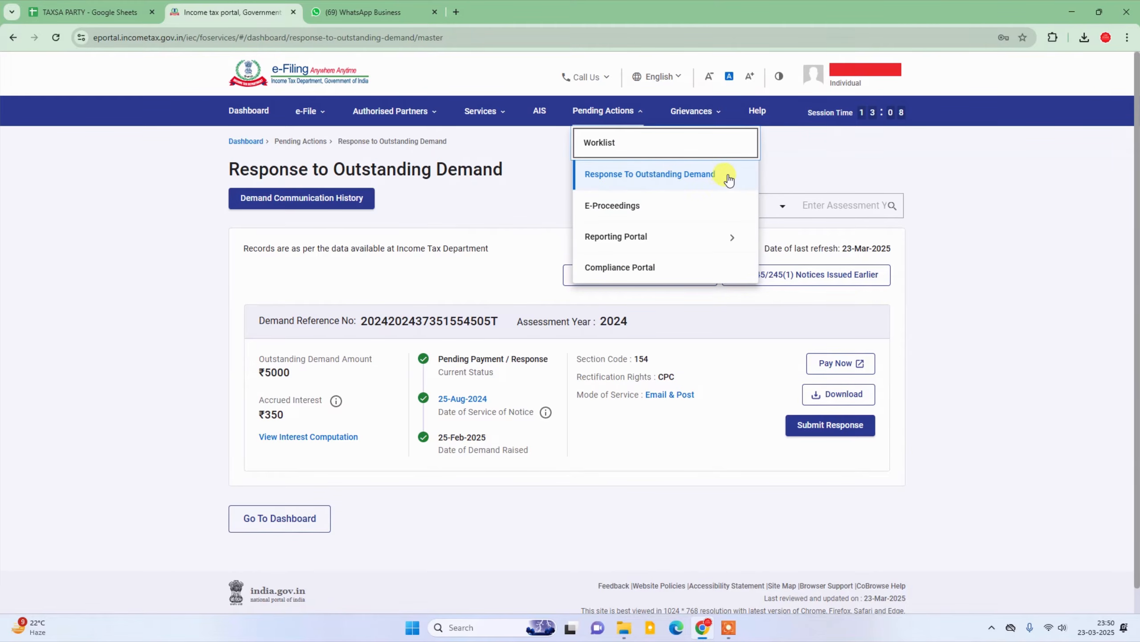
pyautogui.click(639, 534)
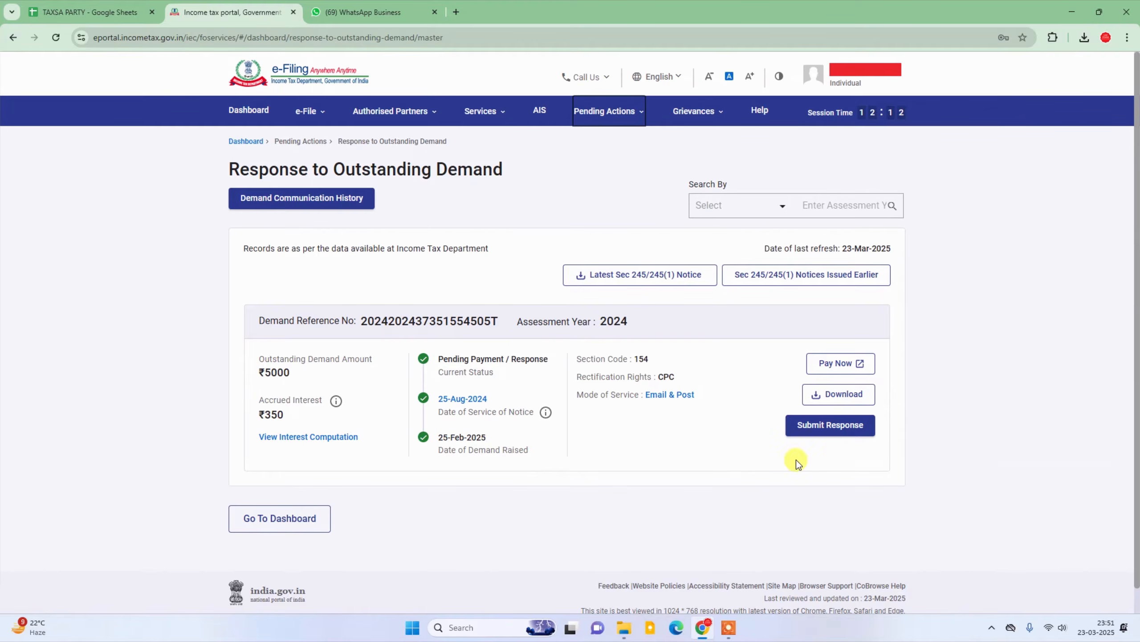
# Start paying the outstanding demand for assessment year 2024-25 and accept the prefilled tax break-up
pyautogui.click(832, 365)
pyautogui.click(652, 419)
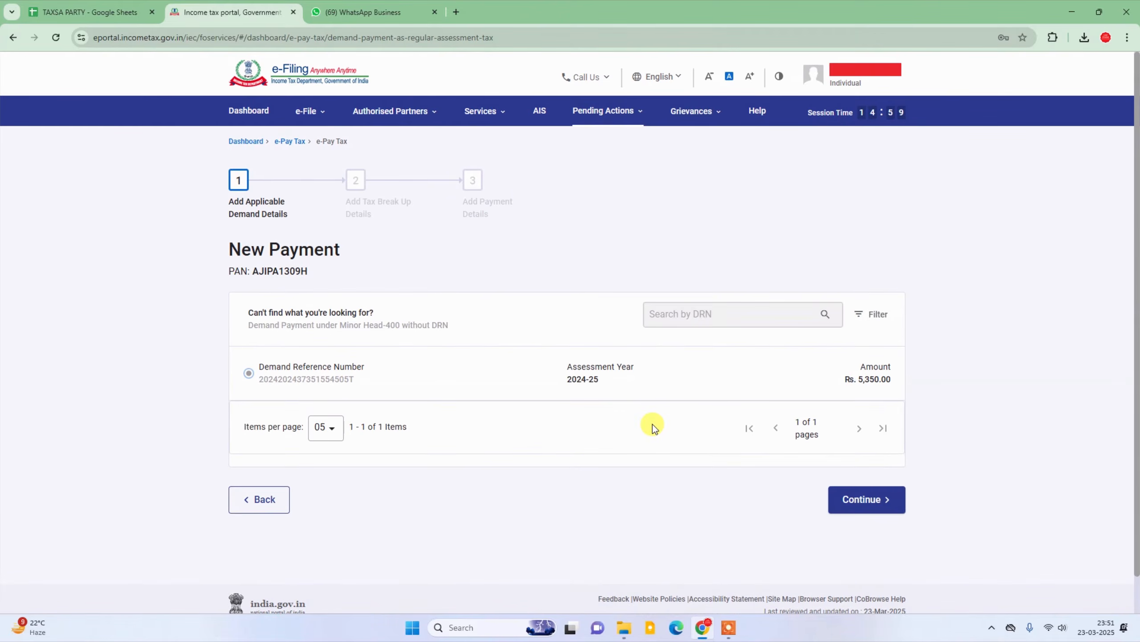
pyautogui.click(863, 499)
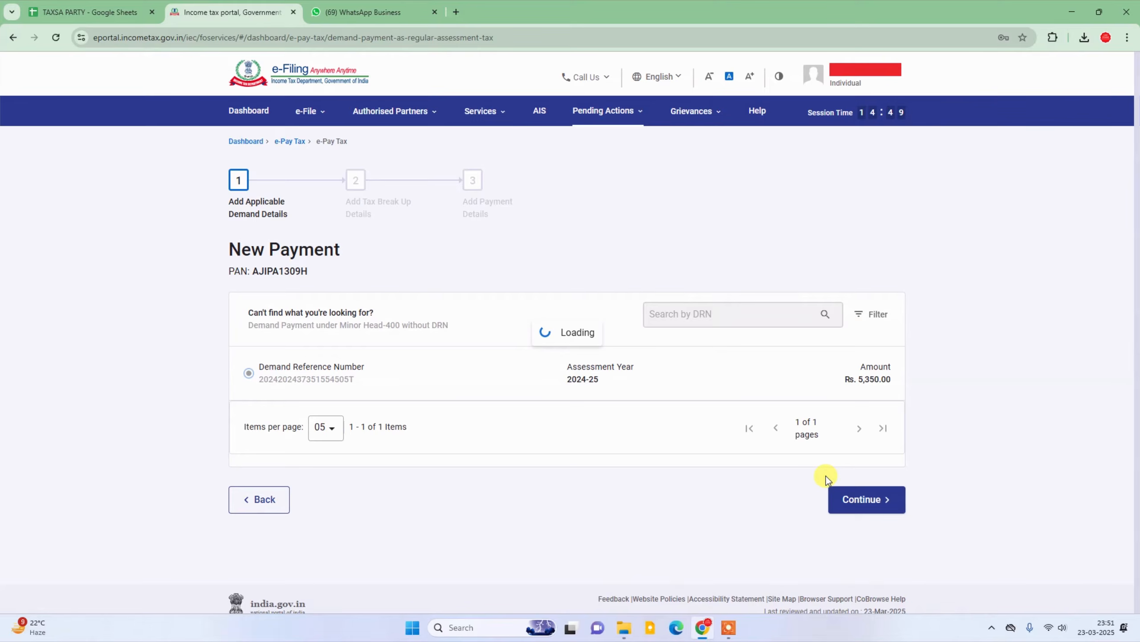
pyautogui.scroll(-2, 899, 505)
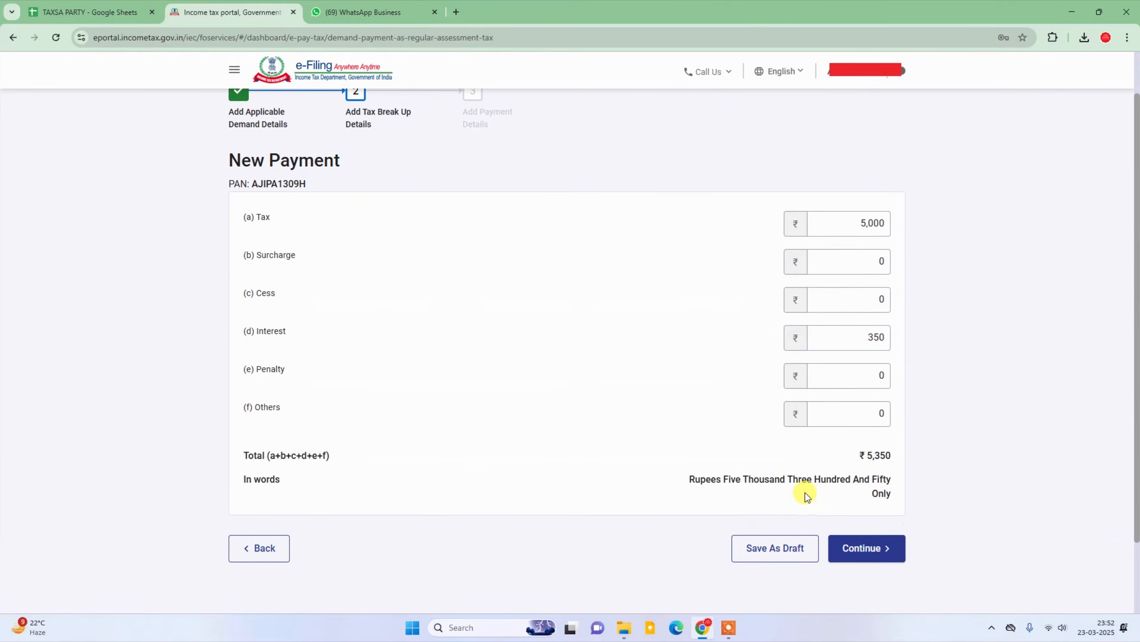
pyautogui.click(884, 563)
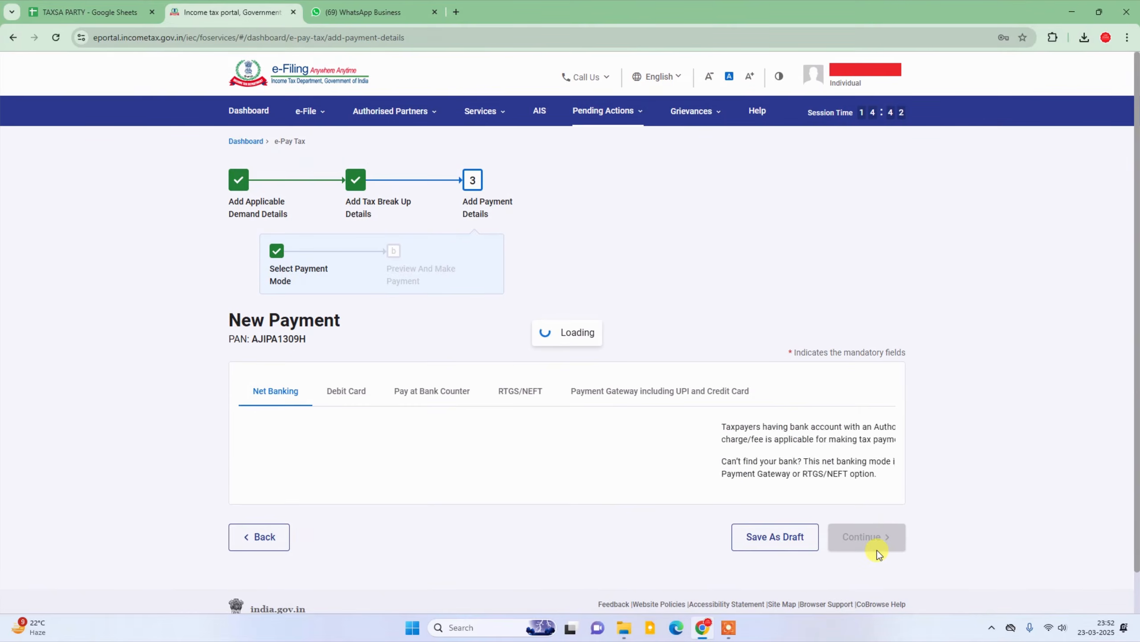
# Choose Payment Gateway including UPI and Credit Card as the payment mode
pyautogui.scroll(-3, 546, 566)
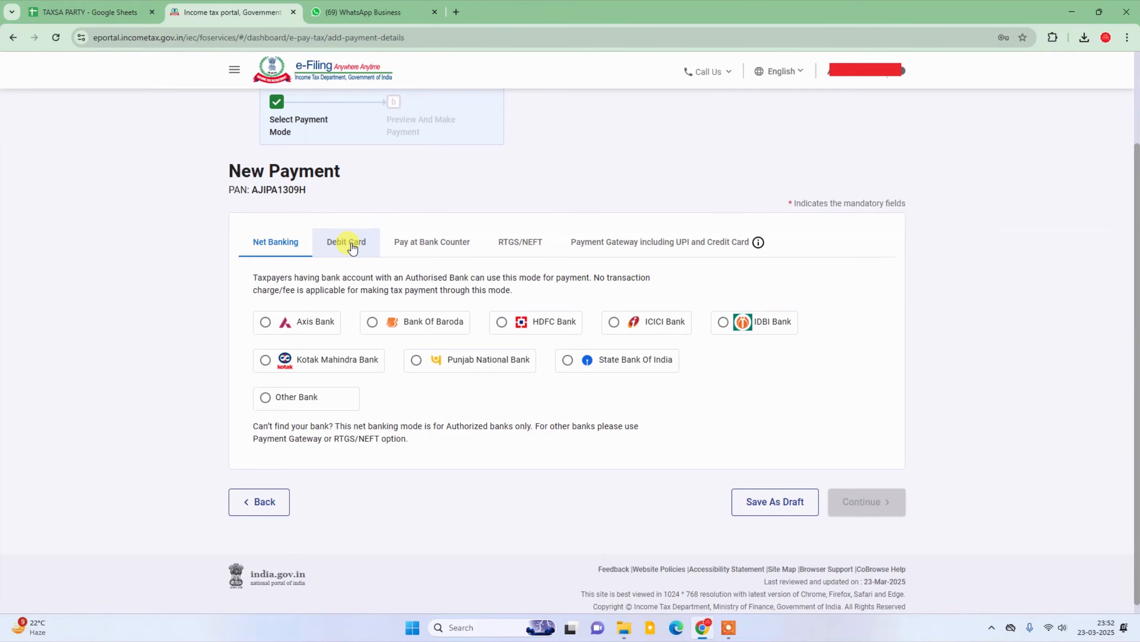
pyautogui.click(601, 238)
pyautogui.scroll(-3, 603, 496)
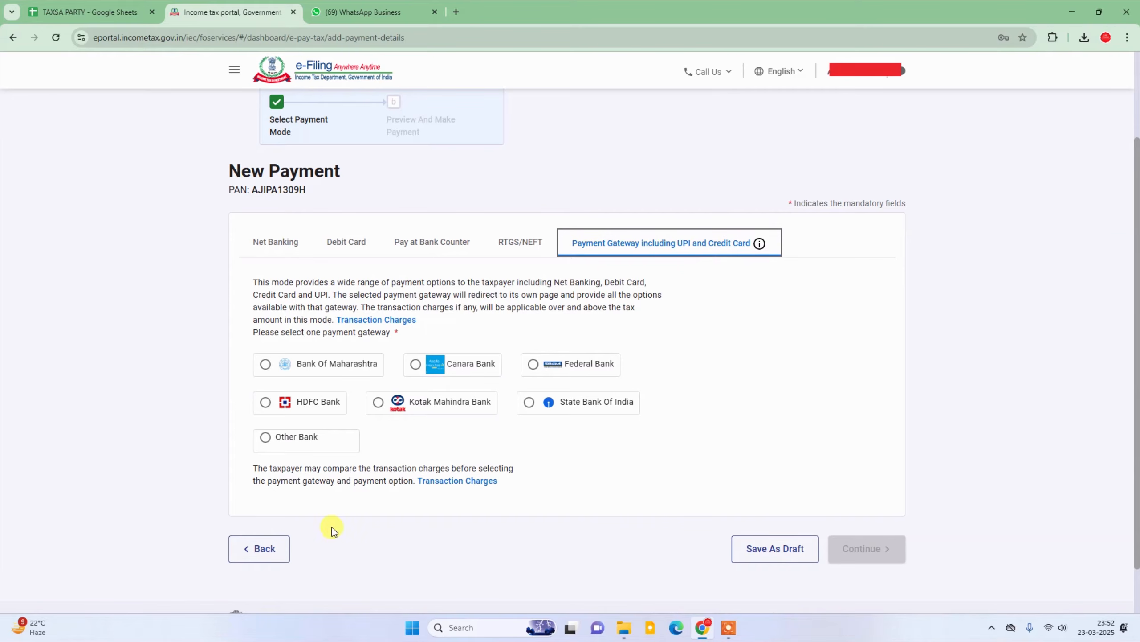
pyautogui.click(268, 441)
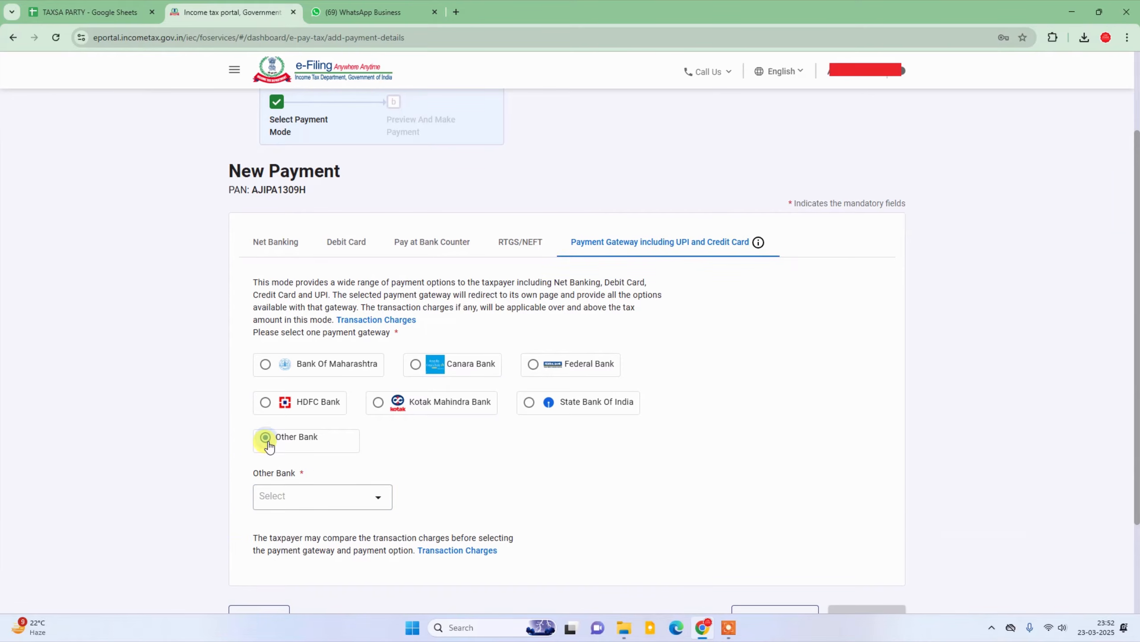
pyautogui.click(331, 497)
pyautogui.scroll(-3, 372, 434)
pyautogui.click(438, 367)
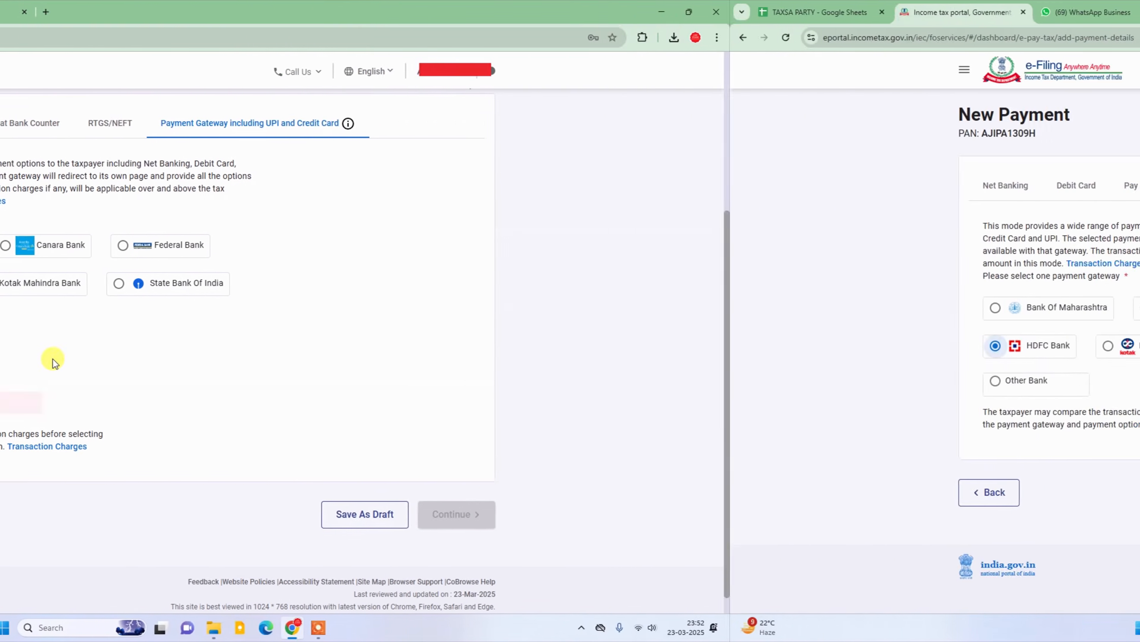
# Continue with HDFC Bank as the payment gateway and proceed to pay from the payment preview
pyautogui.click(1018, 524)
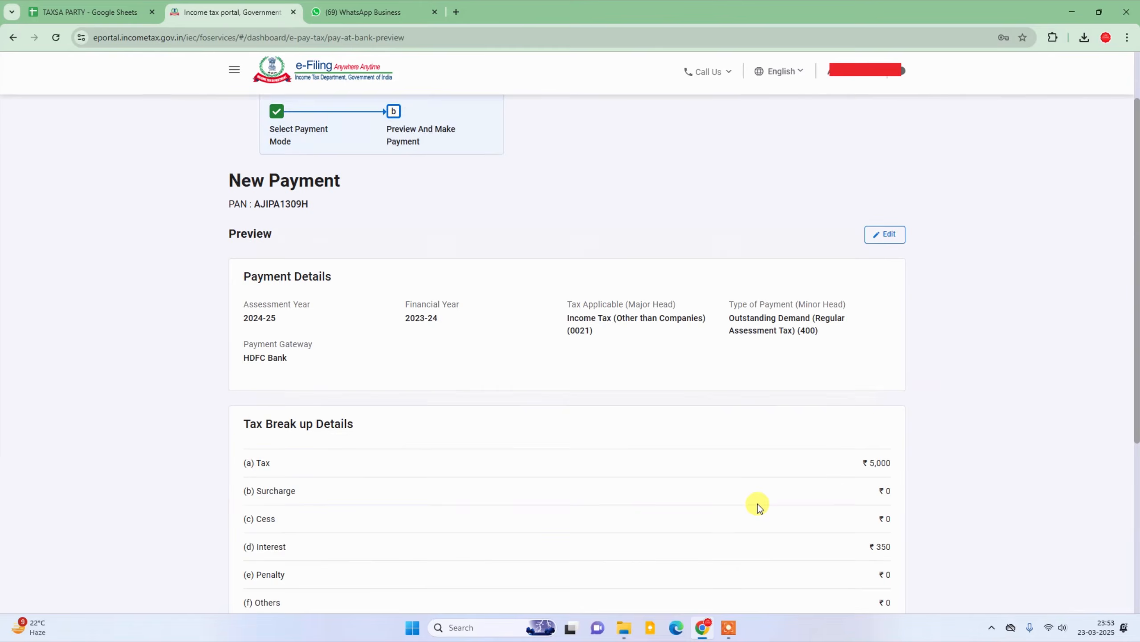
pyautogui.scroll(-6, 757, 504)
pyautogui.click(868, 460)
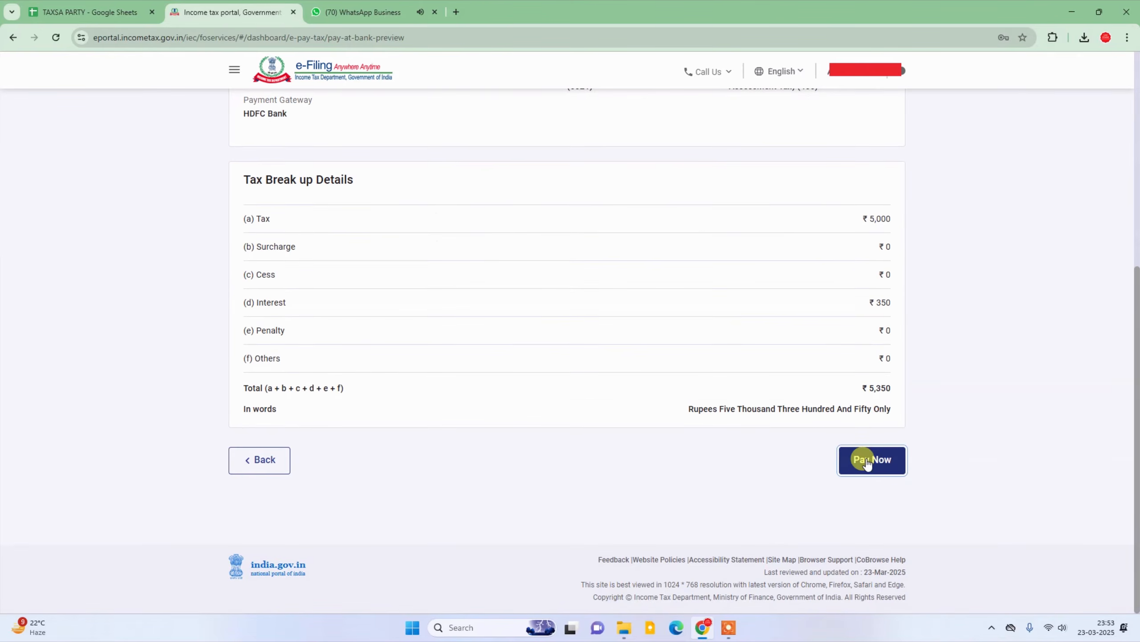
# Agree to the payment terms and conditions and submit the payment to the bank
pyautogui.scroll(-5, 529, 422)
pyautogui.scroll(-10, 528, 420)
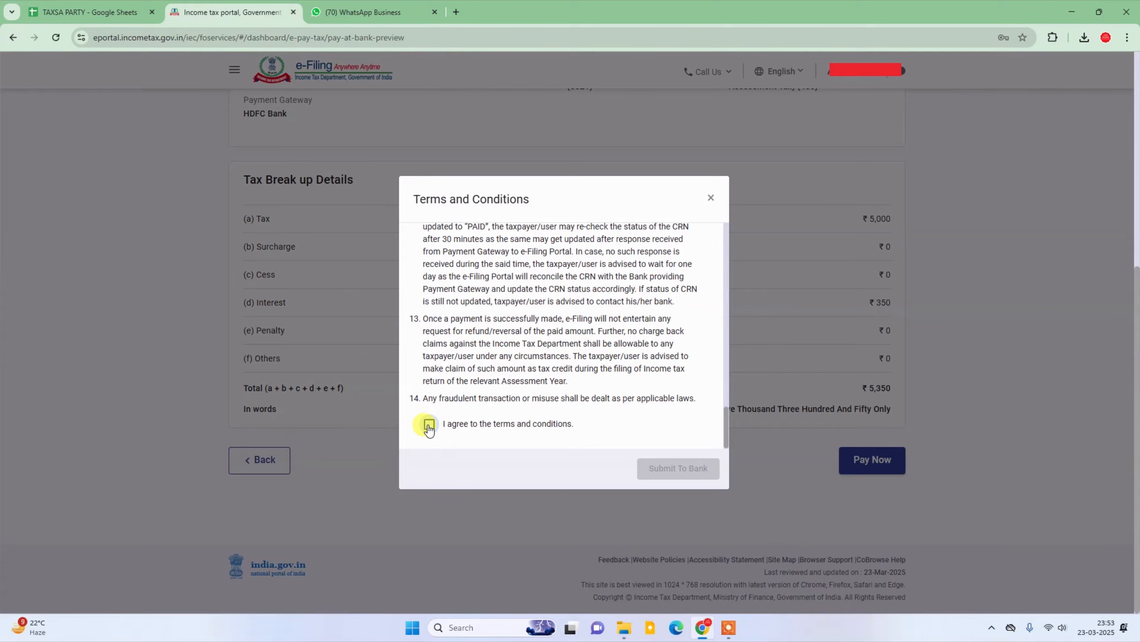
pyautogui.click(429, 425)
pyautogui.click(695, 476)
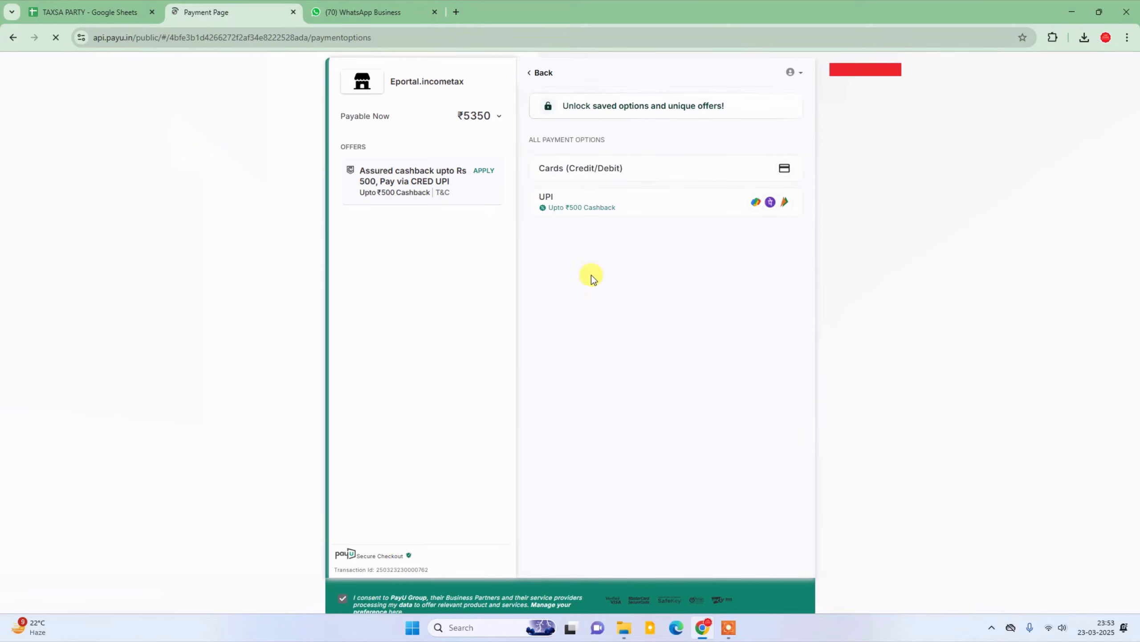
# Pay the demand by credit card on the gateway page and confirm the purchase with the one-time code
pyautogui.click(581, 218)
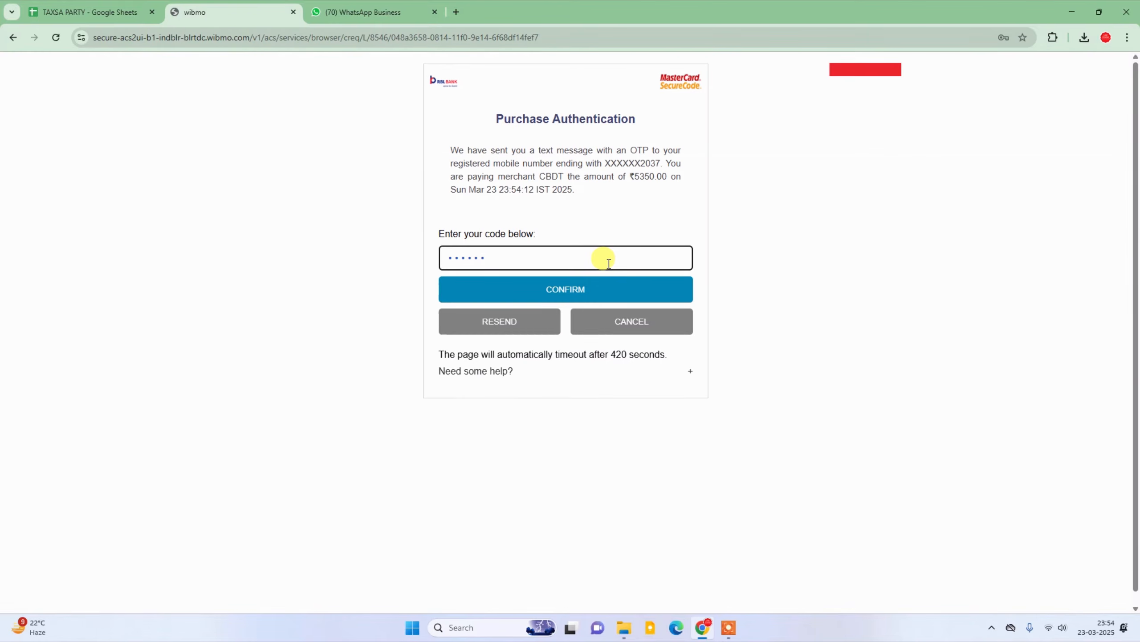
pyautogui.click(588, 290)
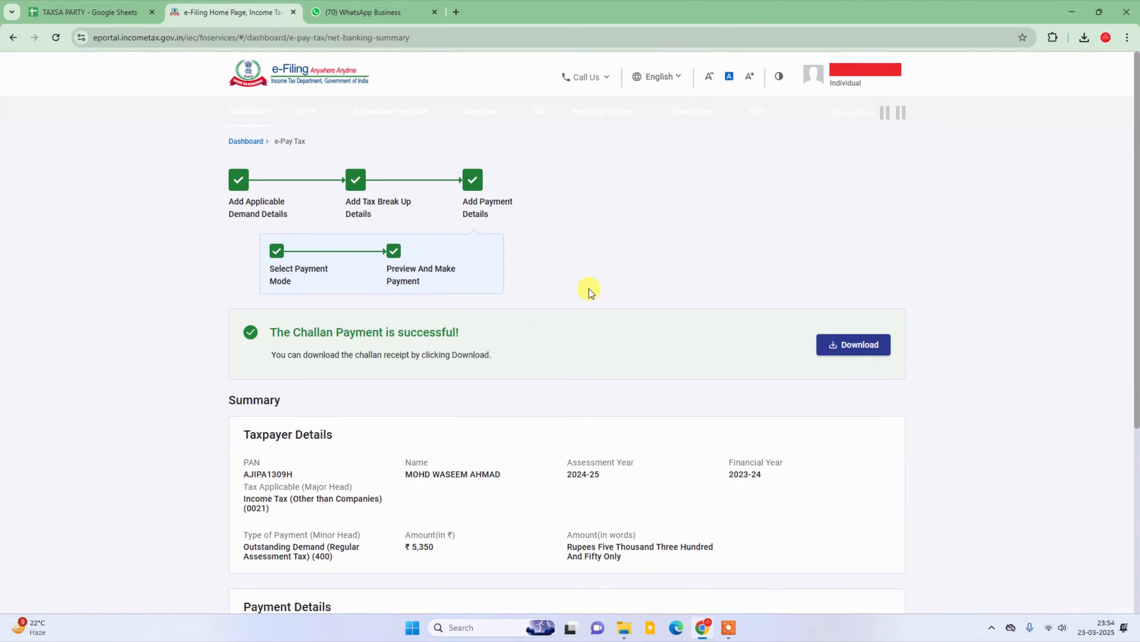
# Download the challan receipt from the payment summary and save it as a PDF in the Downloads folder
pyautogui.scroll(-2, 661, 355)
pyautogui.scroll(-3, 661, 355)
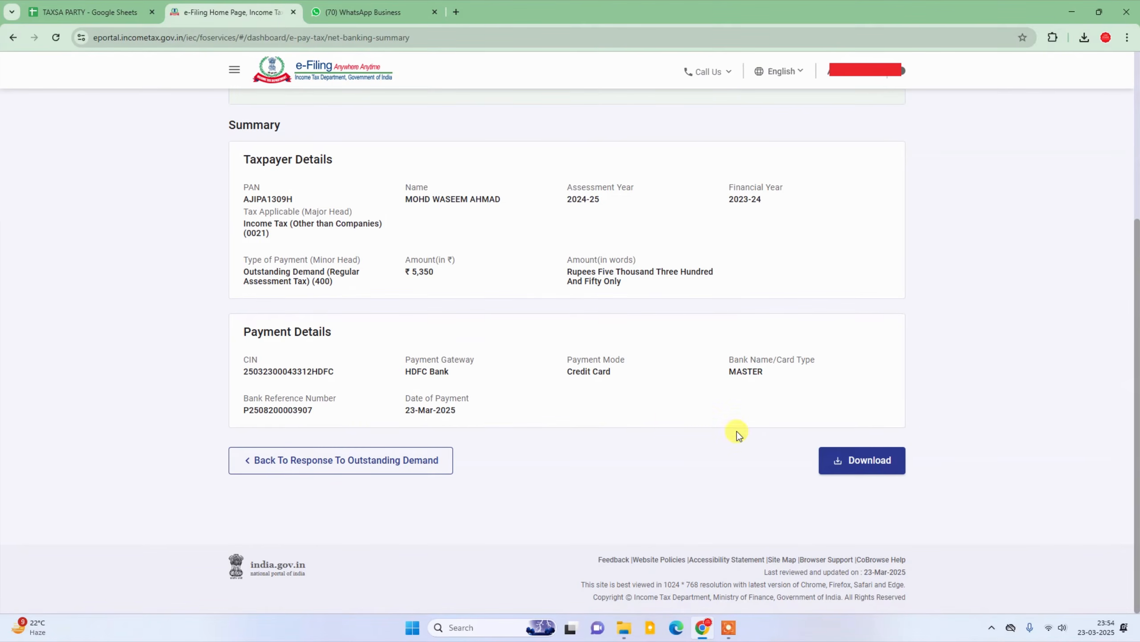
pyautogui.click(877, 472)
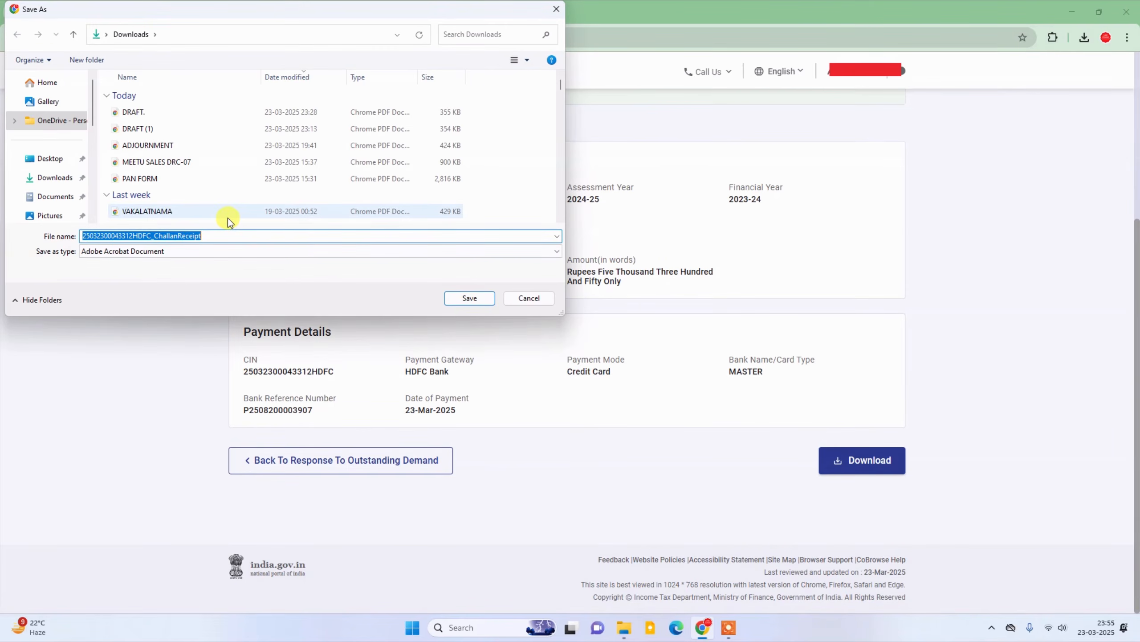
pyautogui.press('Return')
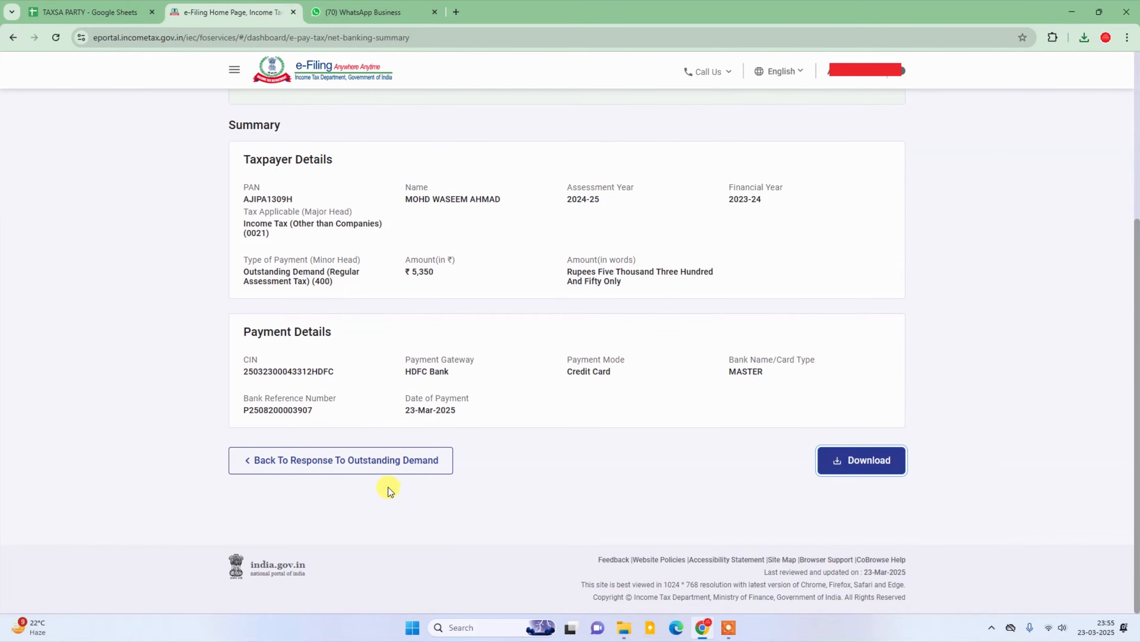
# Return to the outstanding demand list and open the response form for the 2024 demand
pyautogui.click(376, 467)
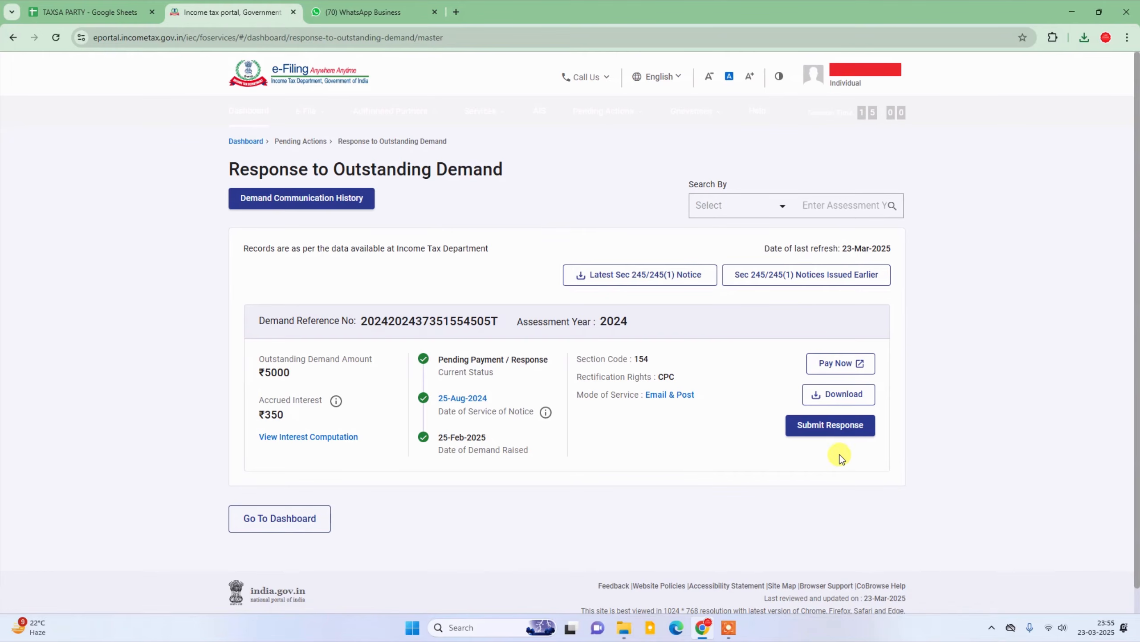
pyautogui.click(835, 427)
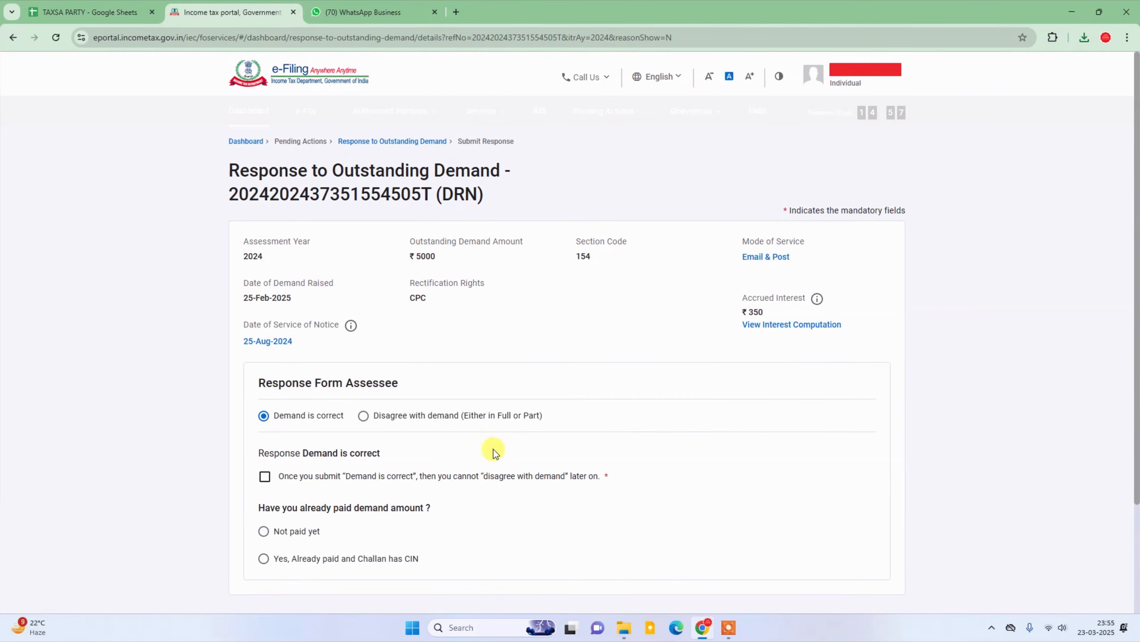
# Keep "Demand is correct", mark the demand as already paid with a challan CIN, and start adding challan details
pyautogui.scroll(-2, 406, 434)
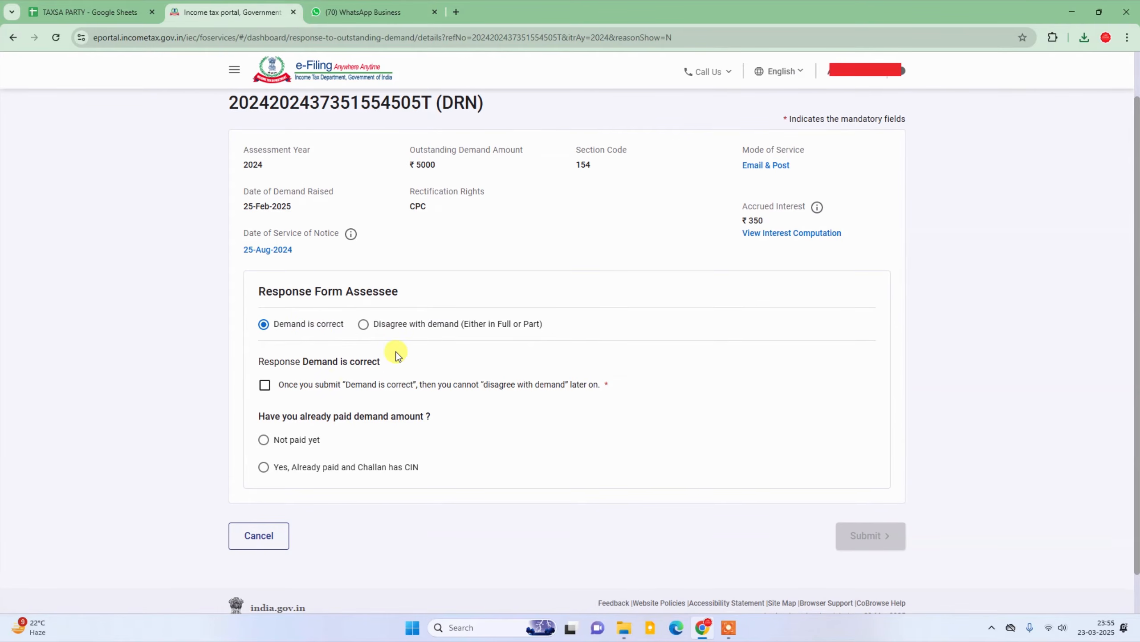
pyautogui.scroll(-1, 364, 314)
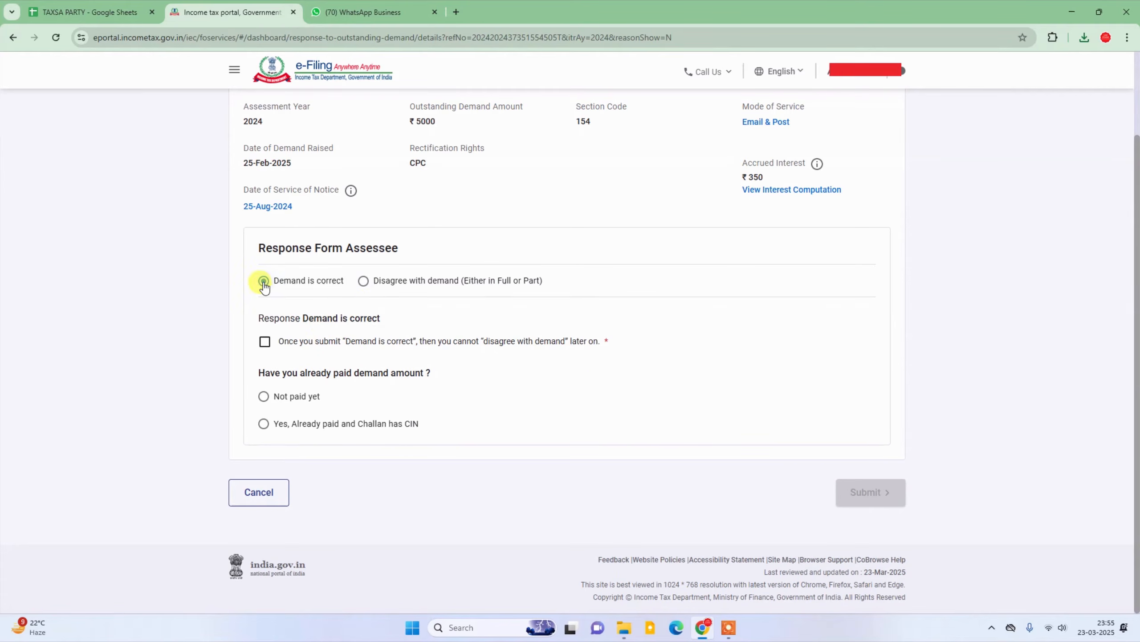
pyautogui.click(350, 424)
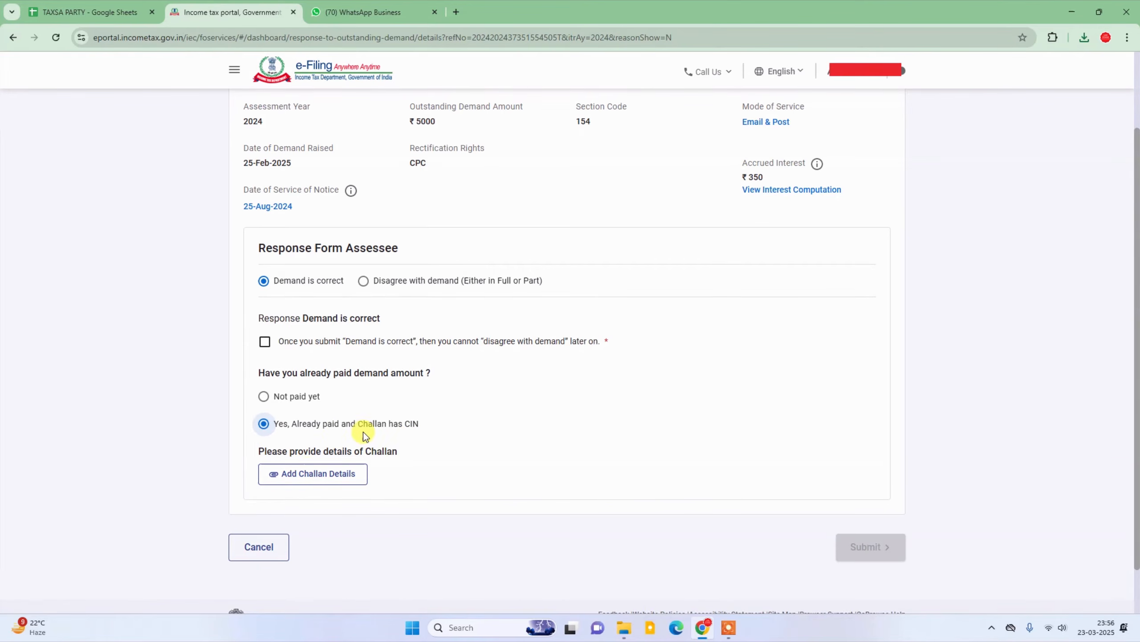
pyautogui.click(311, 478)
# Set the challan's type of payment to Outstanding Demand (Regular Assessment Tax)
pyautogui.scroll(-5, 430, 482)
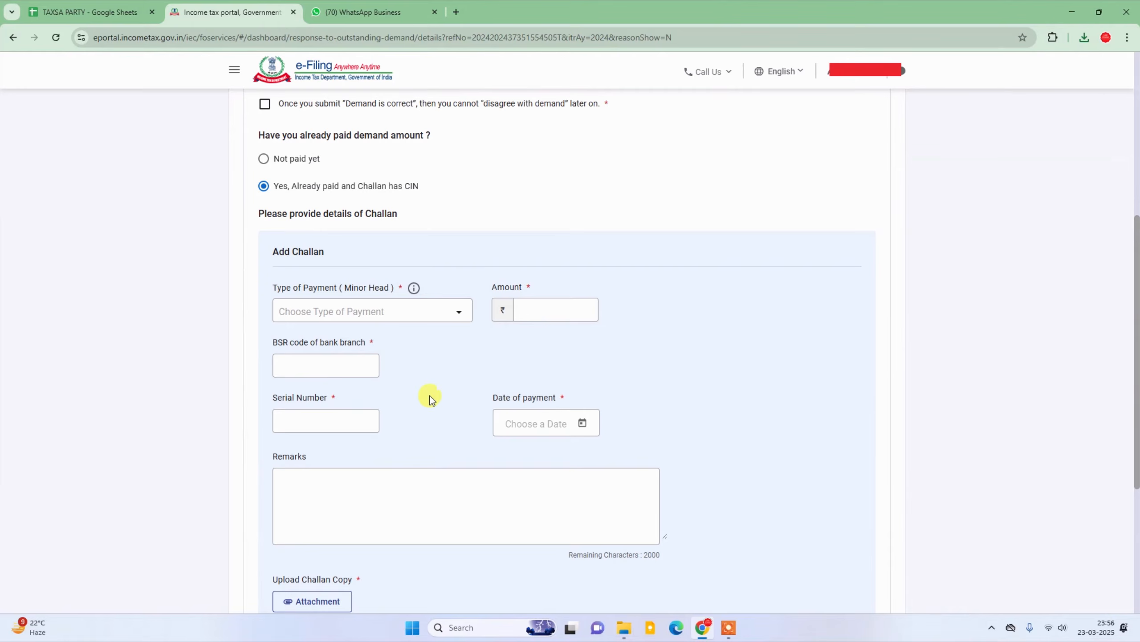
pyautogui.click(431, 320)
pyautogui.click(423, 339)
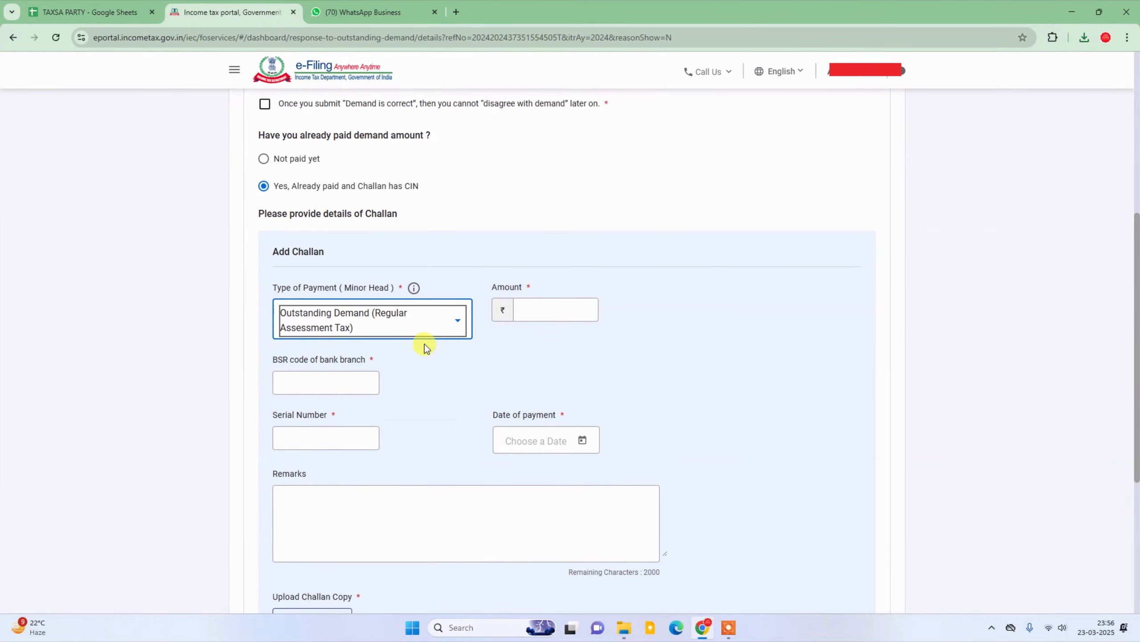
# Set the challan amount to 5350 and fill in the BSR code 0510002 copied from the downloaded challan receipt
pyautogui.click(552, 313)
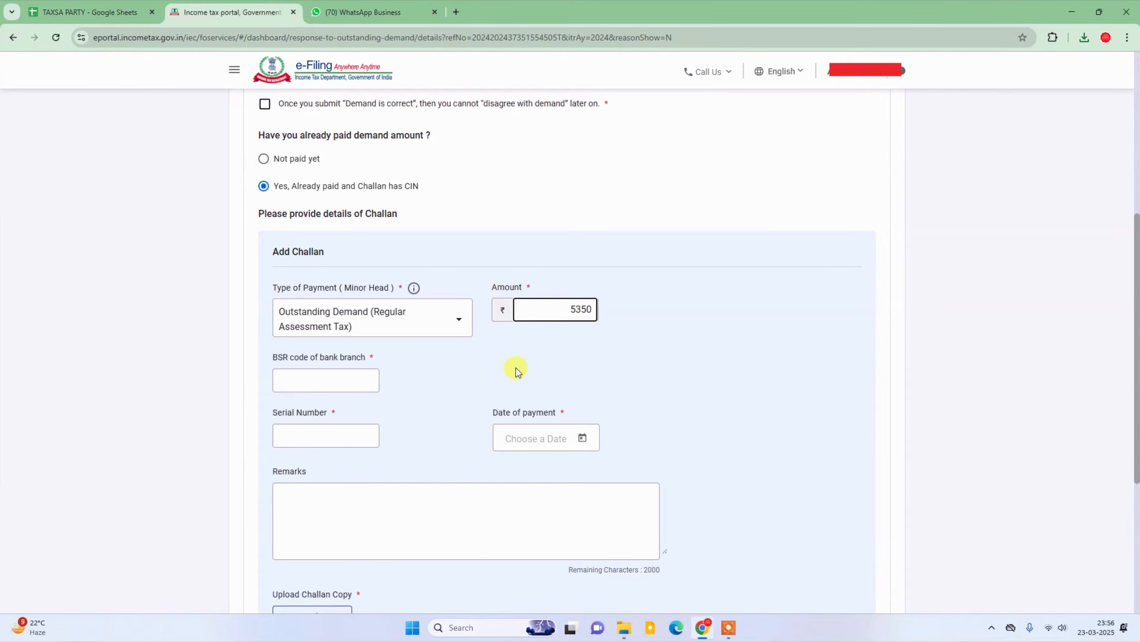
pyautogui.scroll(-1, 904, 272)
pyautogui.click(1085, 37)
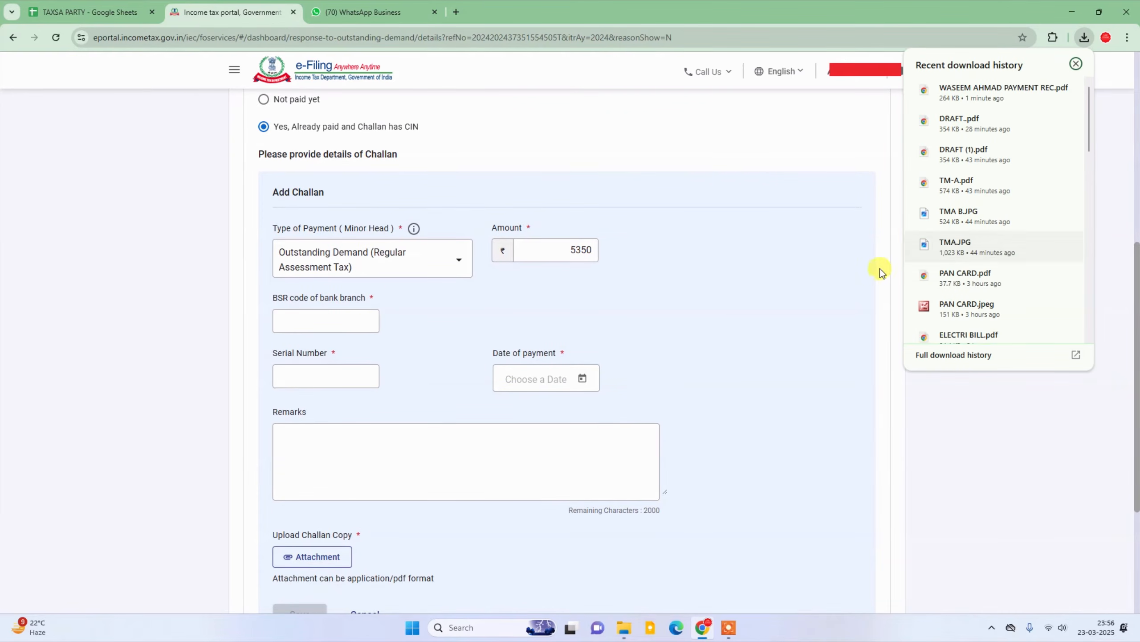
pyautogui.click(948, 85)
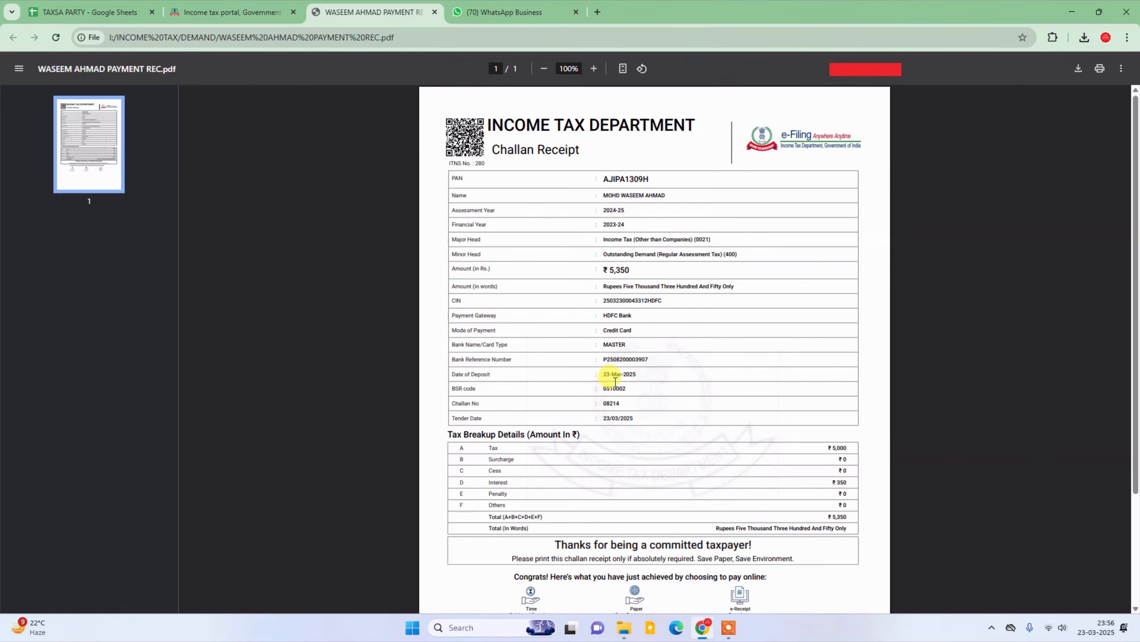
pyautogui.doubleClick(616, 383)
pyautogui.keyDown('ctrl'); pyautogui.scroll(4, 616, 332); pyautogui.keyUp('ctrl')
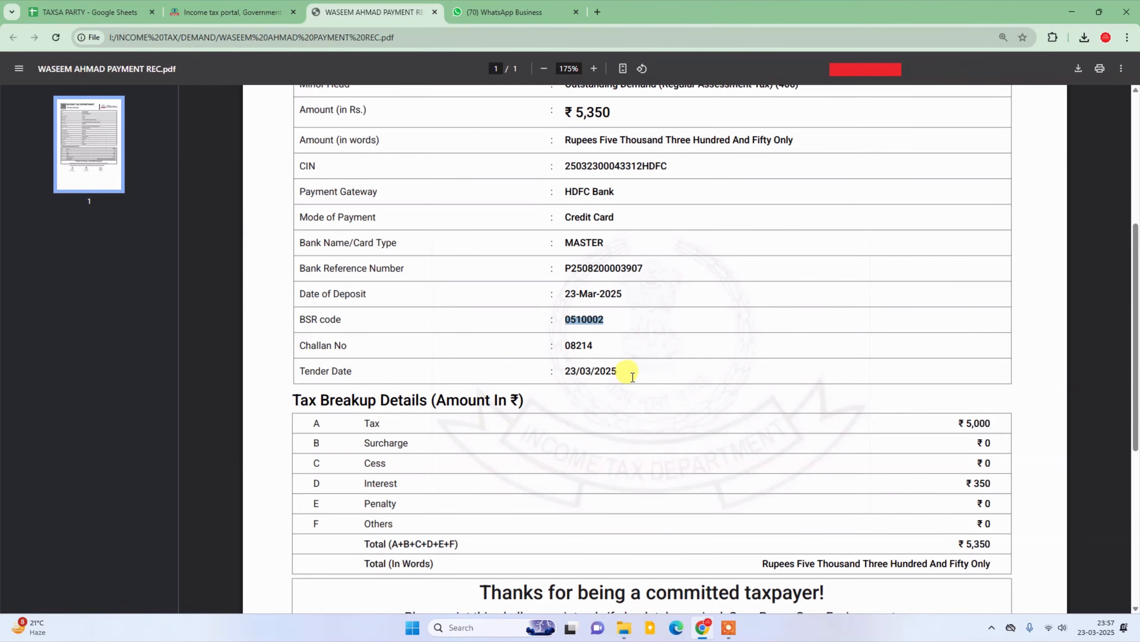
pyautogui.click(224, 12)
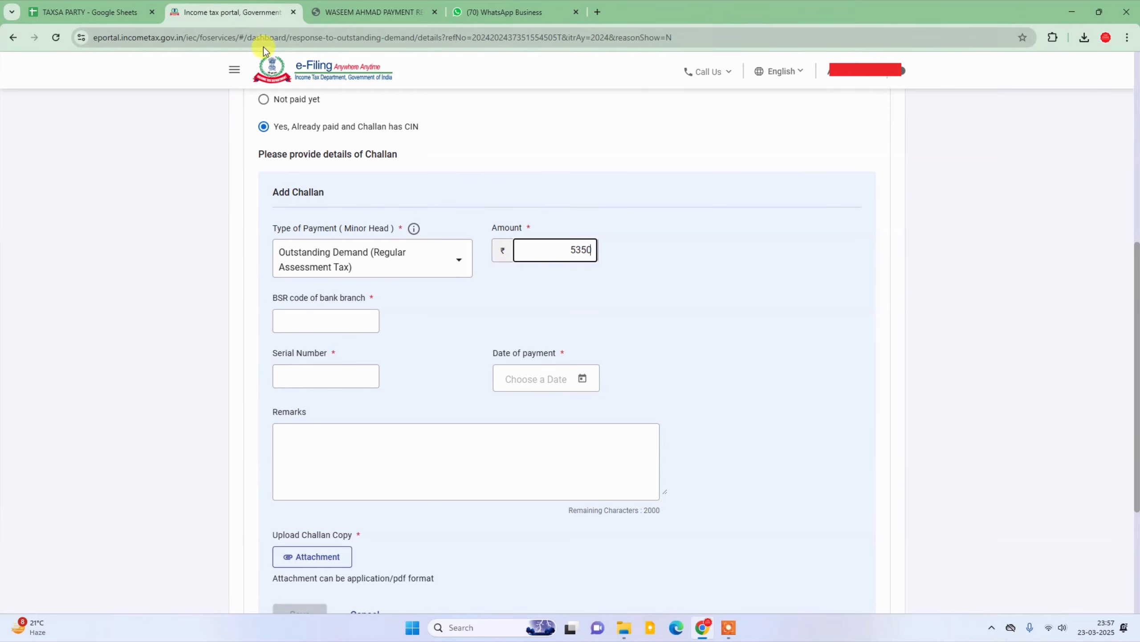
pyautogui.click(349, 318)
pyautogui.rightClick(350, 317)
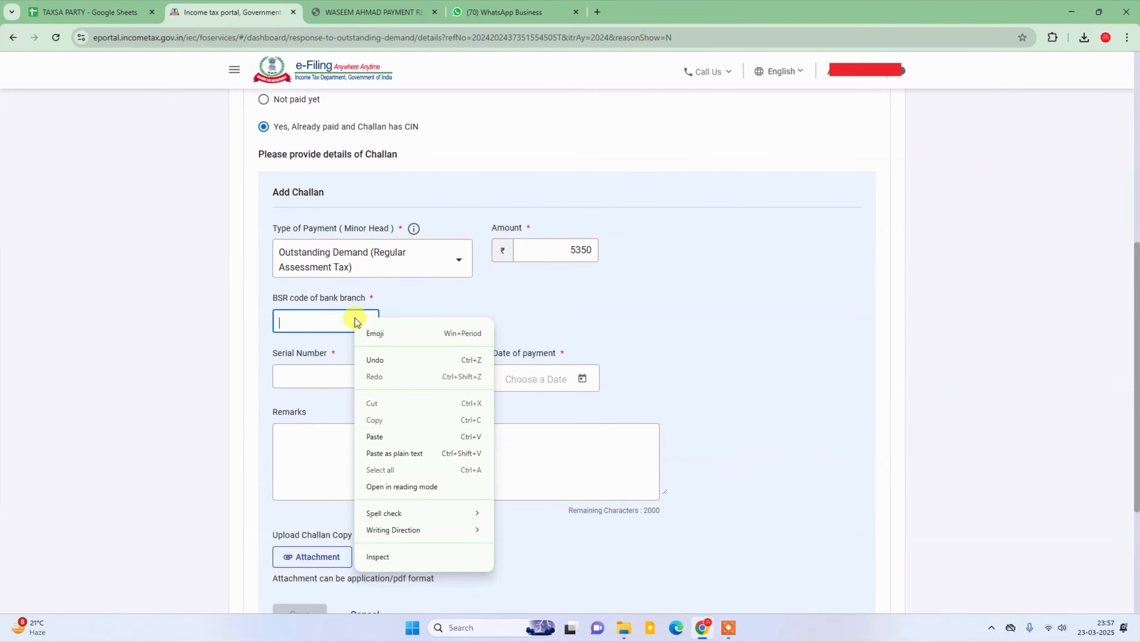
pyautogui.click(389, 437)
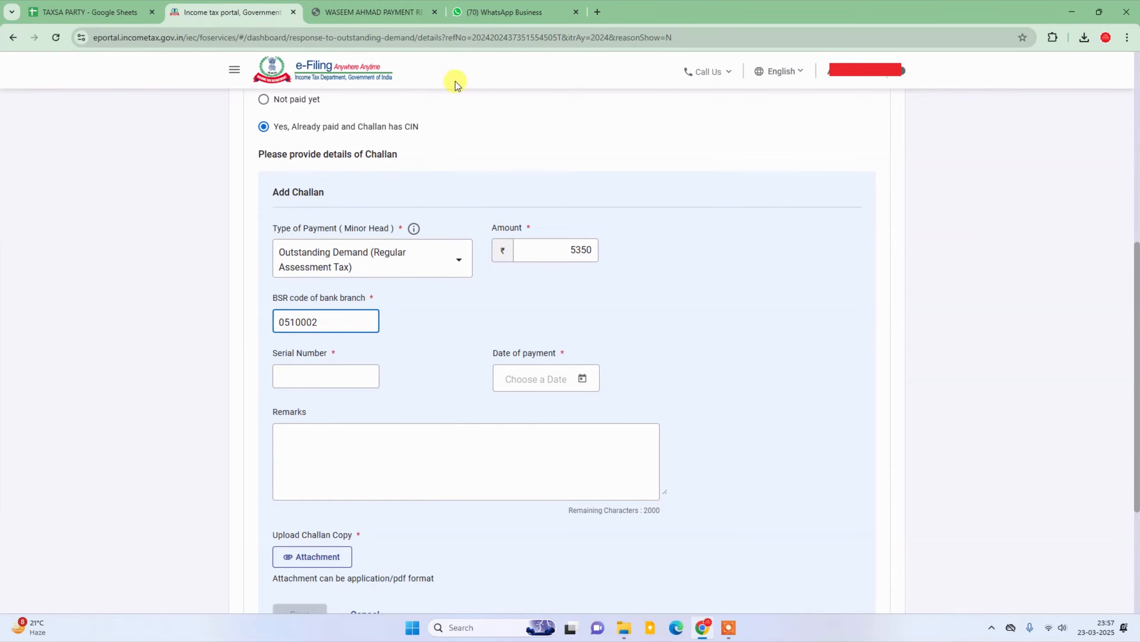
# Copy the challan number from the receipt into the serial number and set the date of payment to 23/03/2025
pyautogui.click(399, 12)
pyautogui.moveTo(564, 345); pyautogui.dragTo(593, 345)
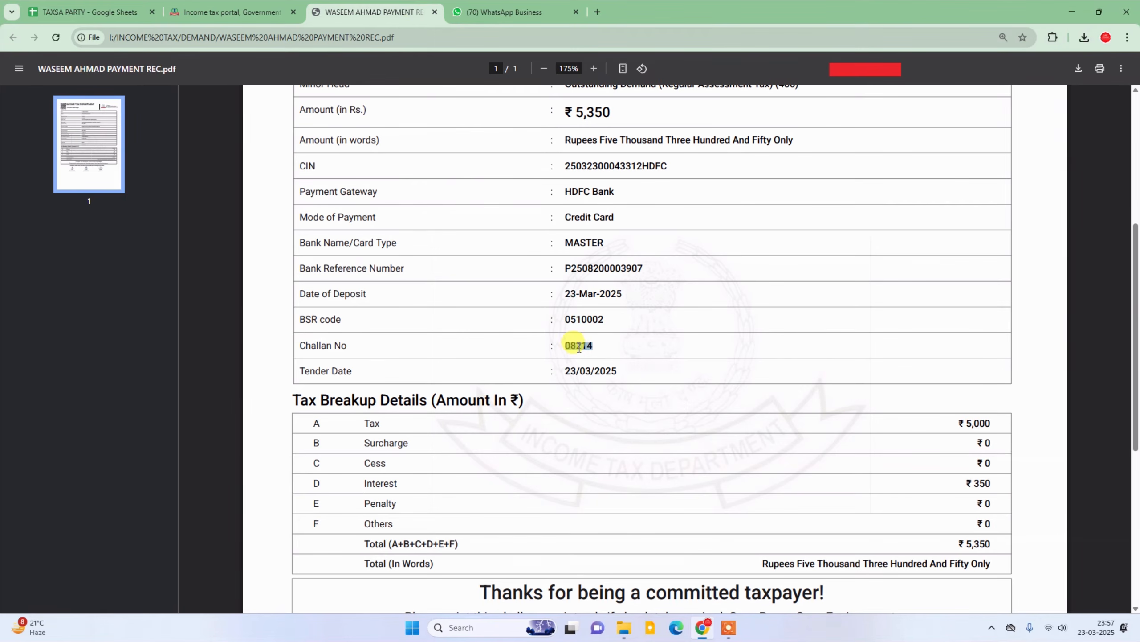
pyautogui.rightClick(579, 348)
pyautogui.click(629, 363)
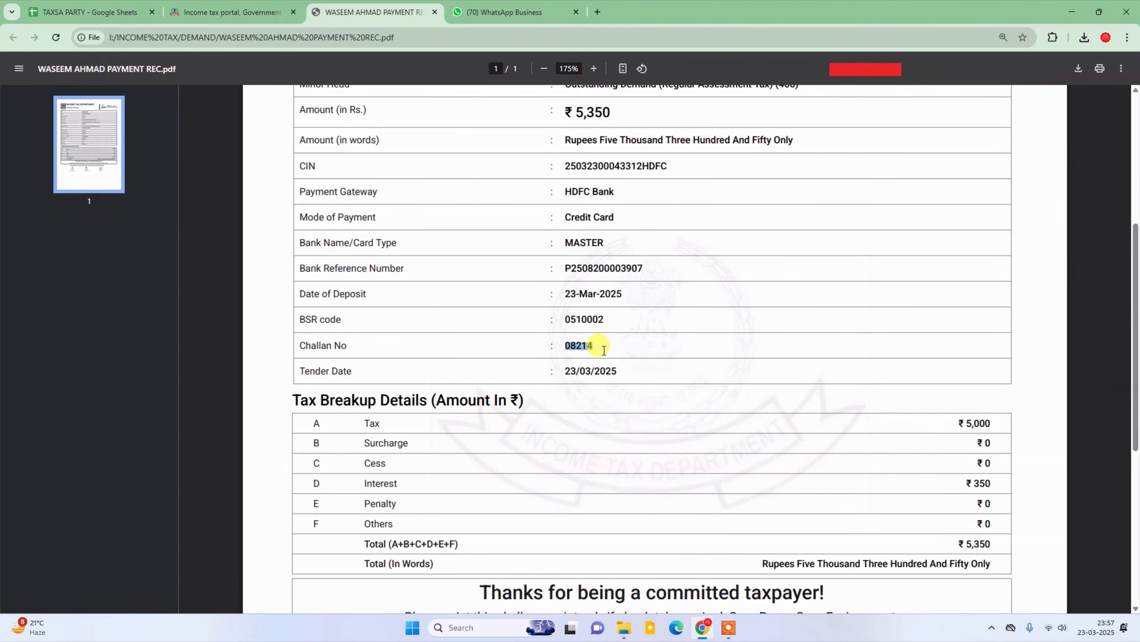
pyautogui.click(225, 12)
pyautogui.click(328, 373)
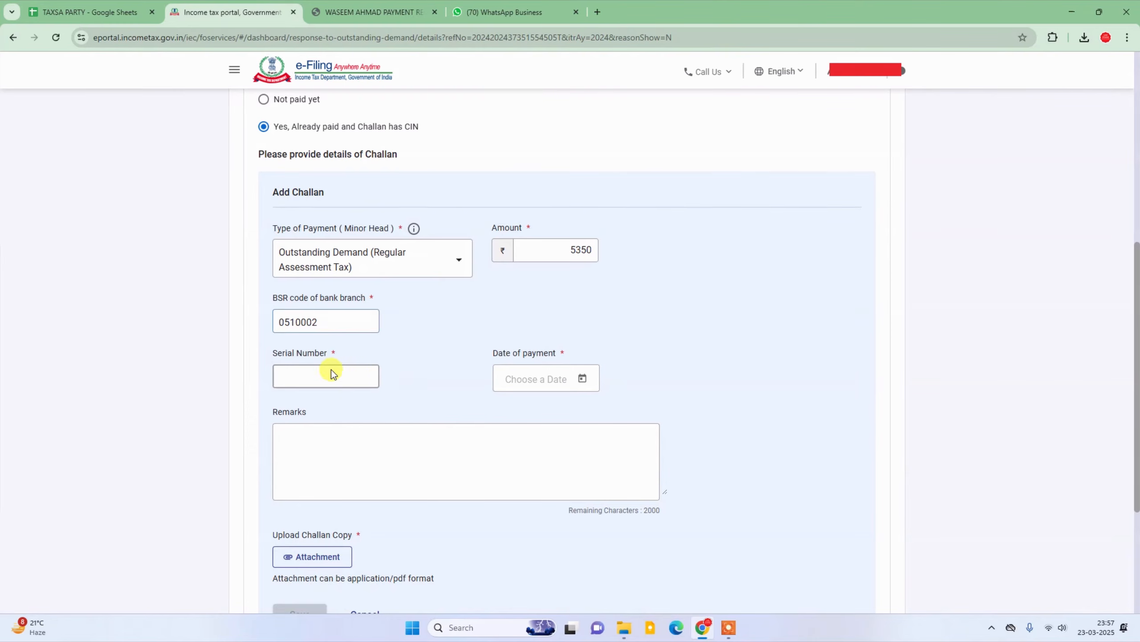
pyautogui.rightClick(329, 373)
pyautogui.click(333, 374)
pyautogui.rightClick(332, 375)
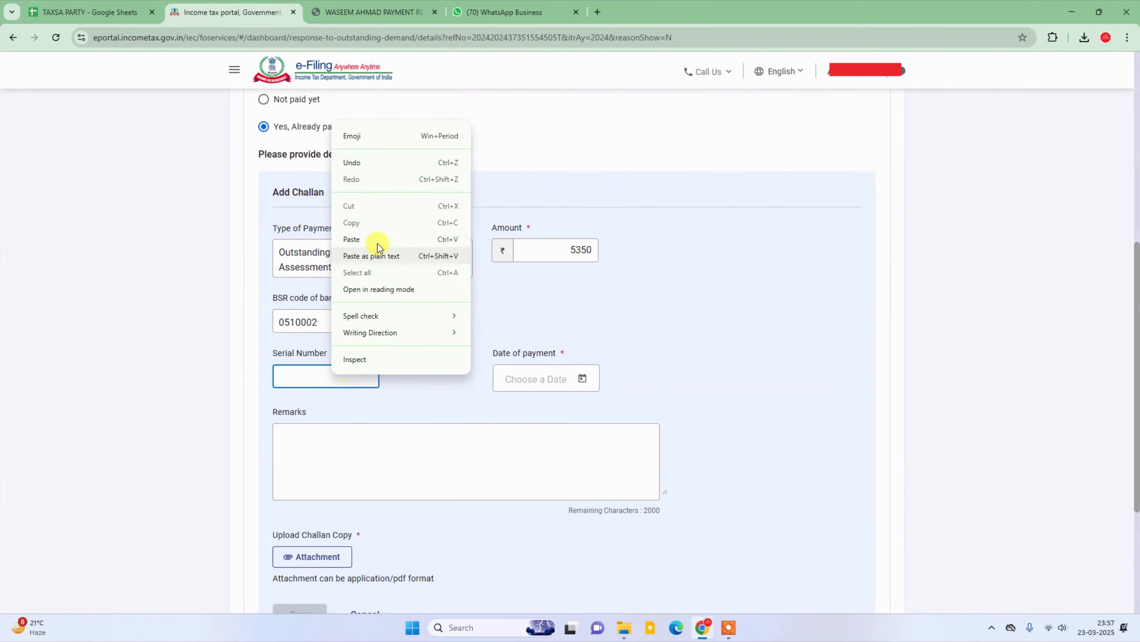
pyautogui.click(377, 240)
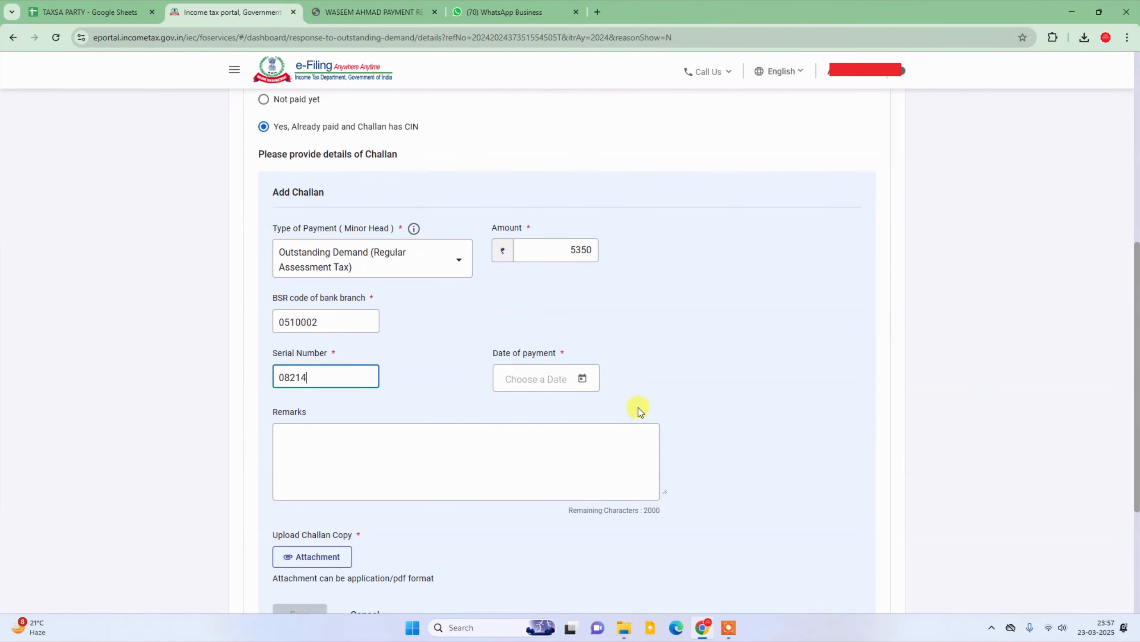
pyautogui.click(584, 380)
pyautogui.click(509, 561)
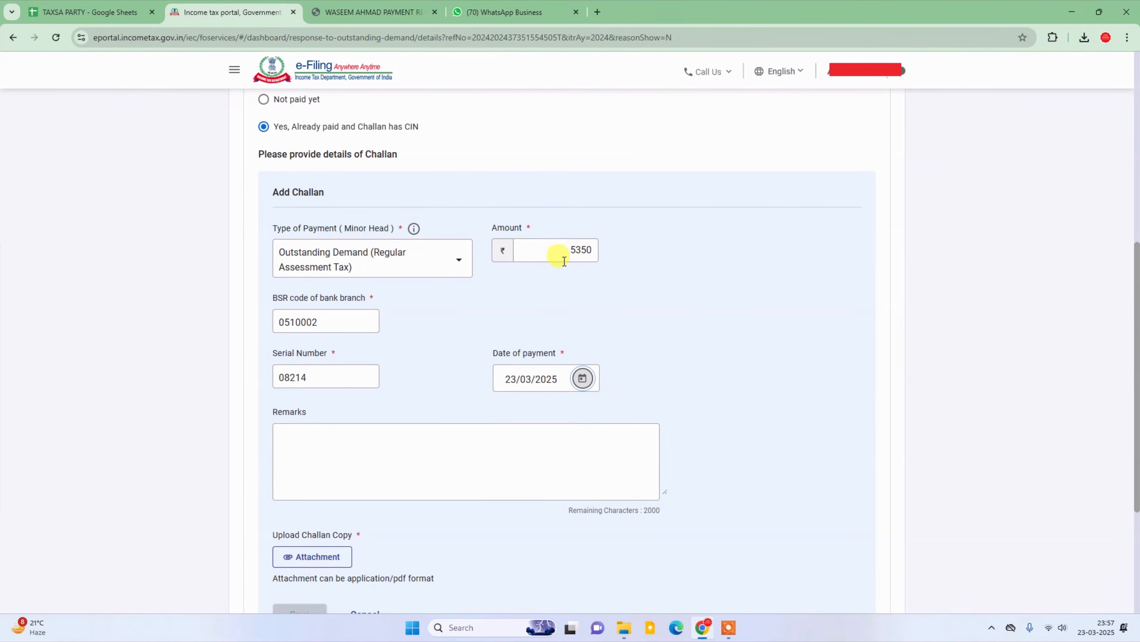
# Attach the payment receipt PDF from the INCOME TAX\DEMAND folder on USB Drive (I:) as the challan copy and save the challan
pyautogui.click(375, 449)
pyautogui.scroll(-2, 377, 448)
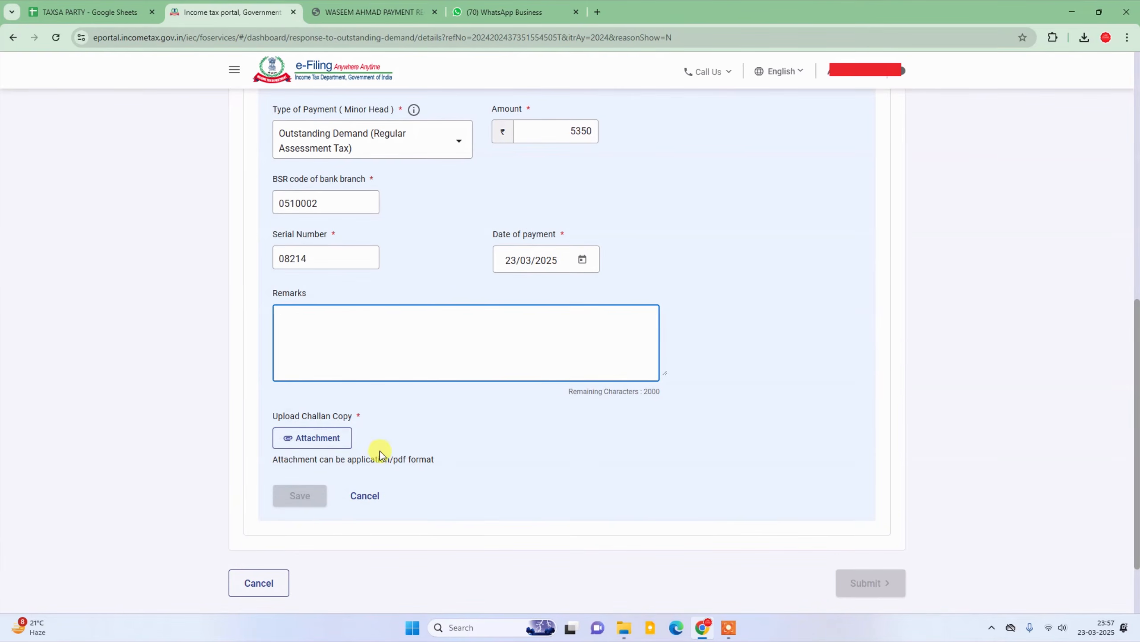
pyautogui.click(320, 438)
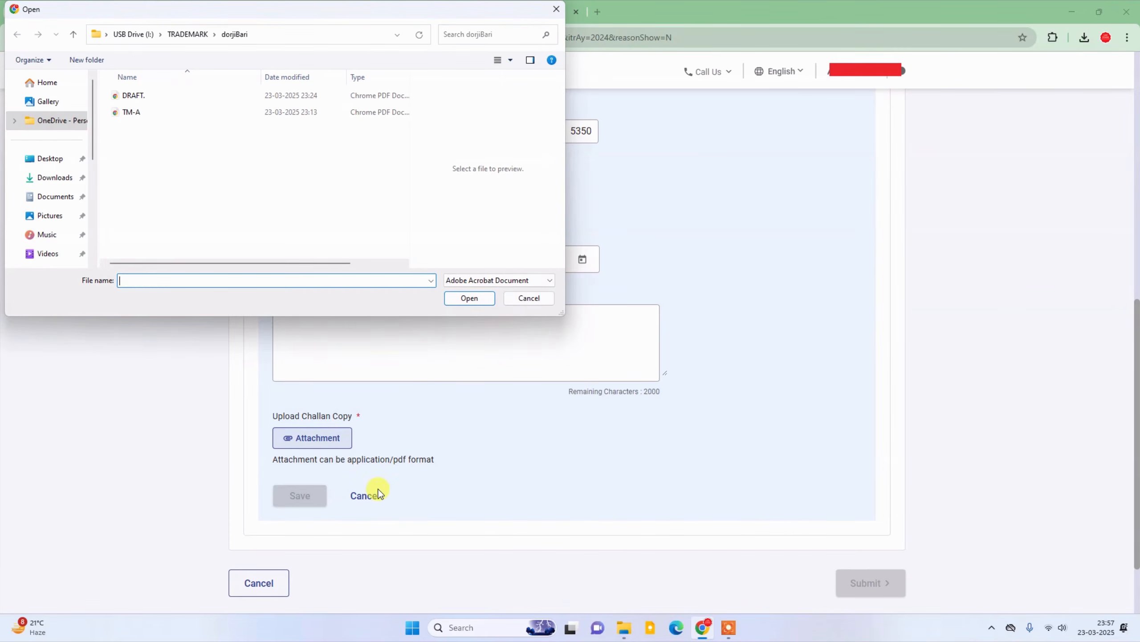
pyautogui.click(133, 35)
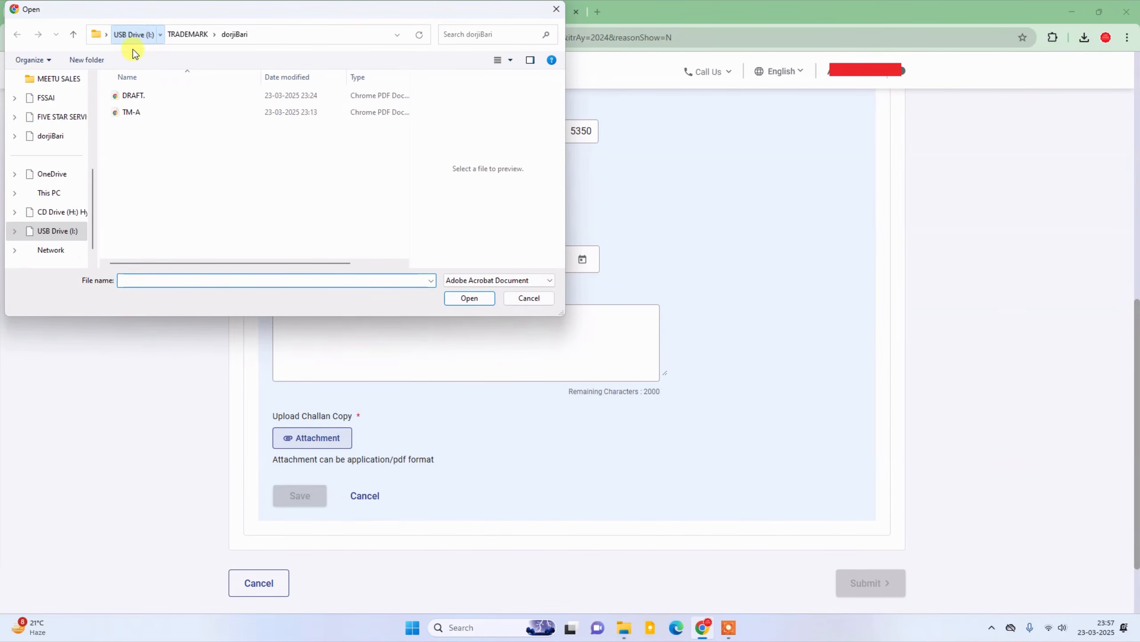
pyautogui.press('i')
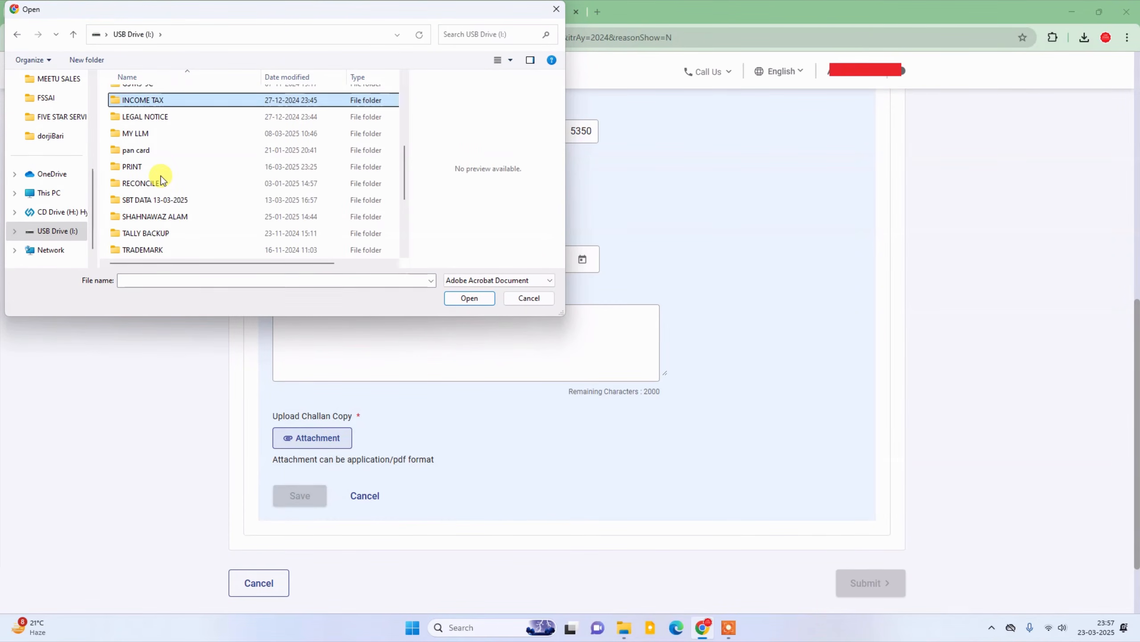
pyautogui.press('Return')
pyautogui.press('Down')
pyautogui.press('Down')
pyautogui.press('Down')
pyautogui.press('Down')
pyautogui.press('Up')
pyautogui.press('Up')
pyautogui.press('Up')
pyautogui.press('Up')
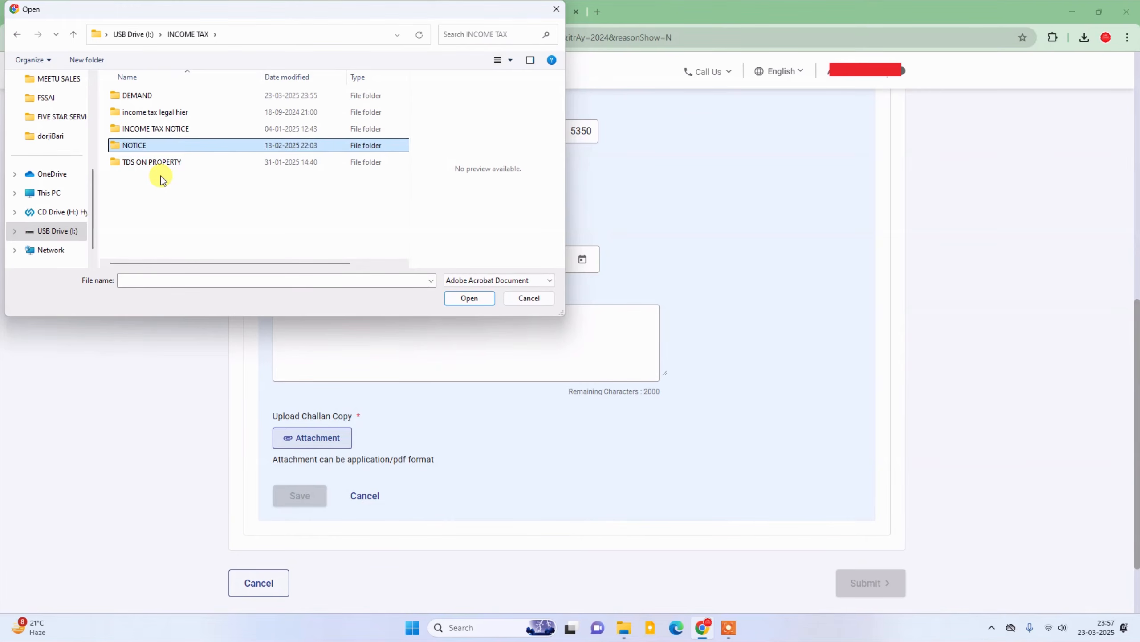
pyautogui.press('Return')
pyautogui.press('Down')
pyautogui.press('Return')
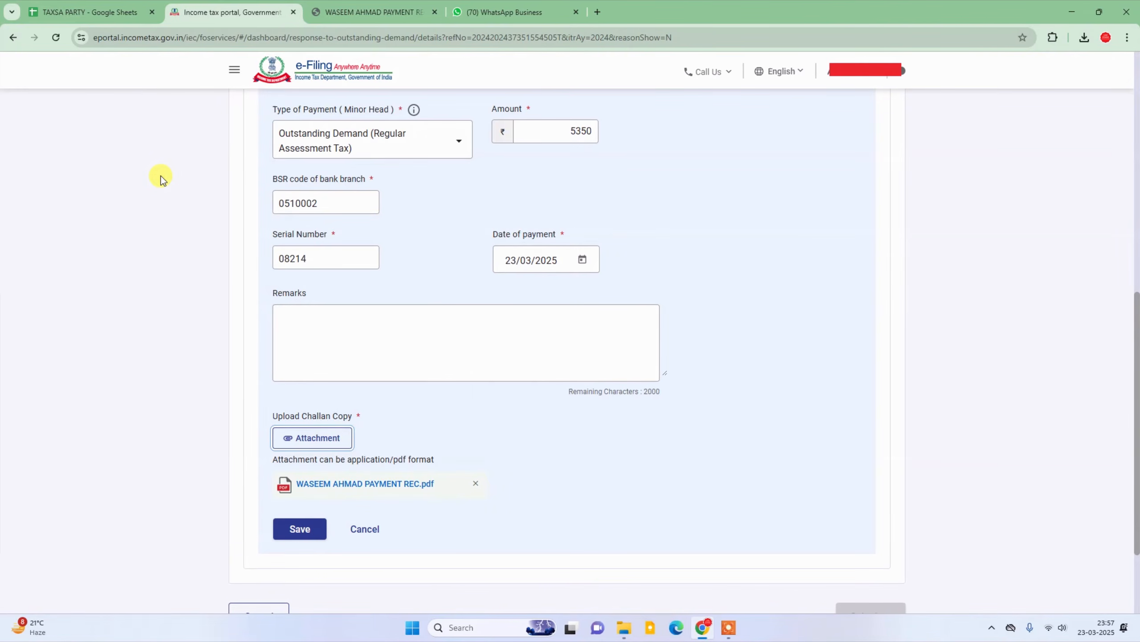
pyautogui.click(296, 527)
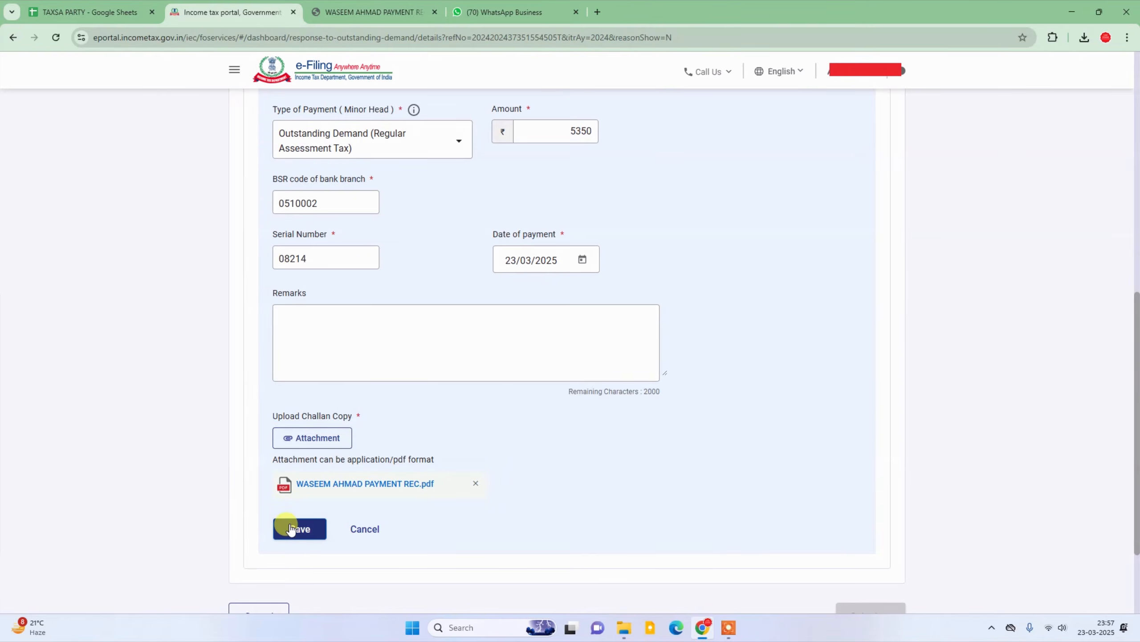
# Review the saved challan, accept the "Demand is correct" declaration, and submit and acknowledge the response to the outstanding demand
pyautogui.scroll(5, 791, 470)
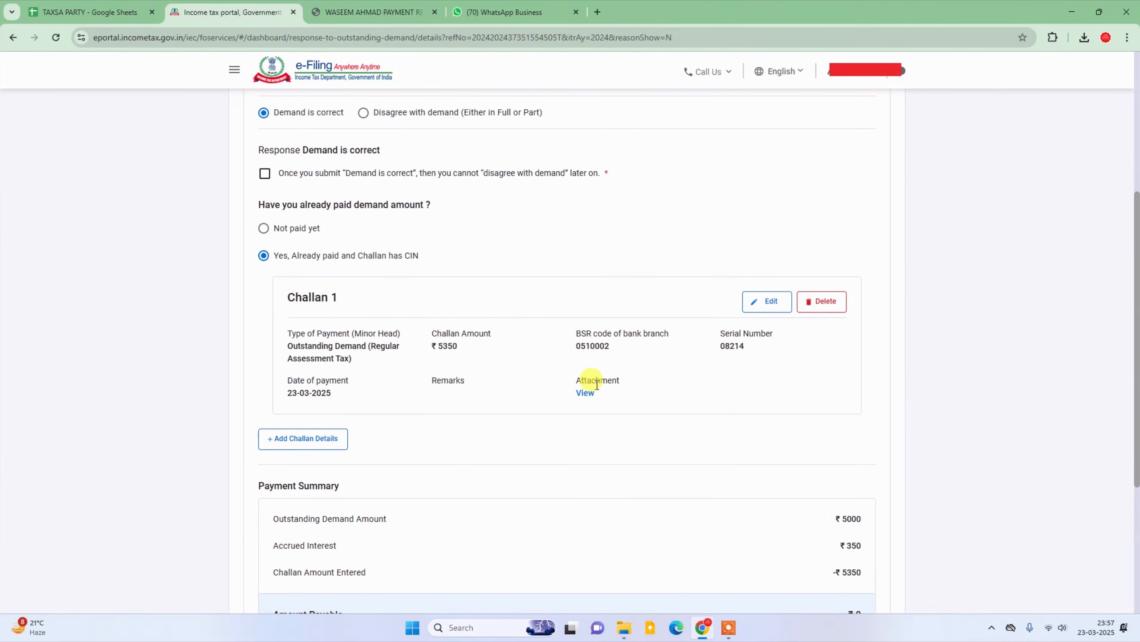
pyautogui.scroll(1, 598, 432)
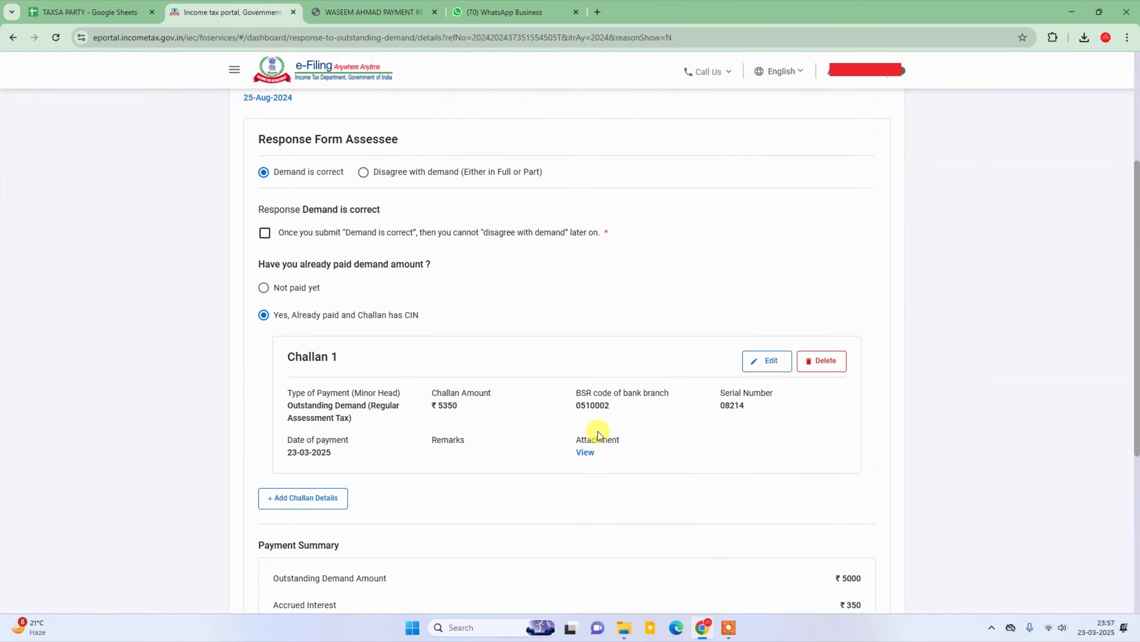
pyautogui.scroll(-1, 583, 433)
pyautogui.scroll(2, 584, 434)
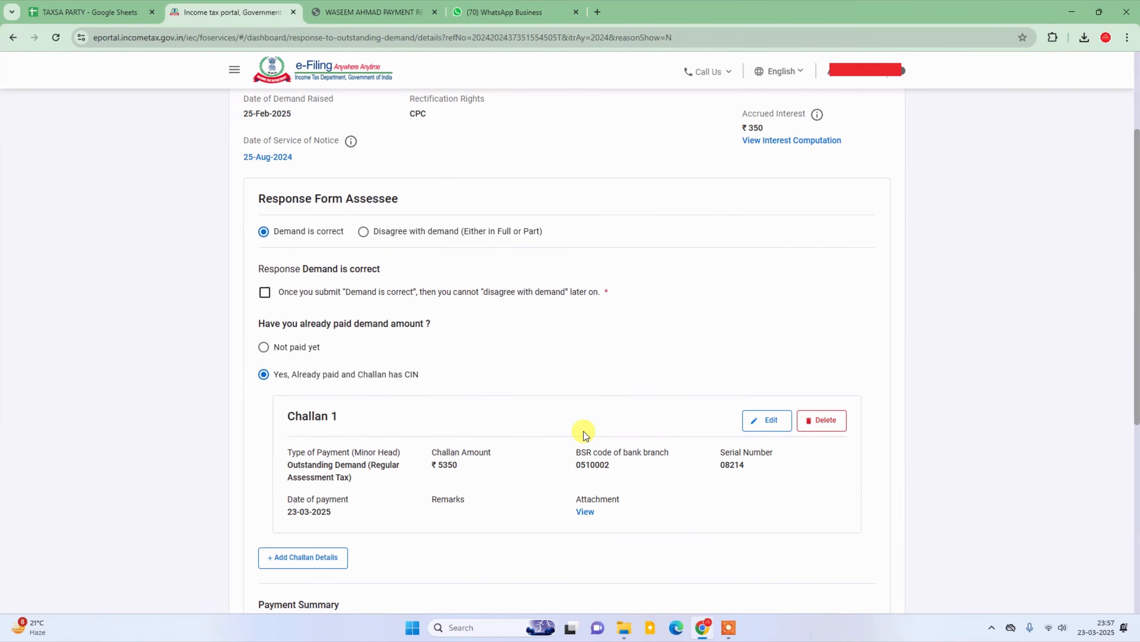
pyautogui.scroll(-4, 584, 434)
pyautogui.scroll(-2, 584, 436)
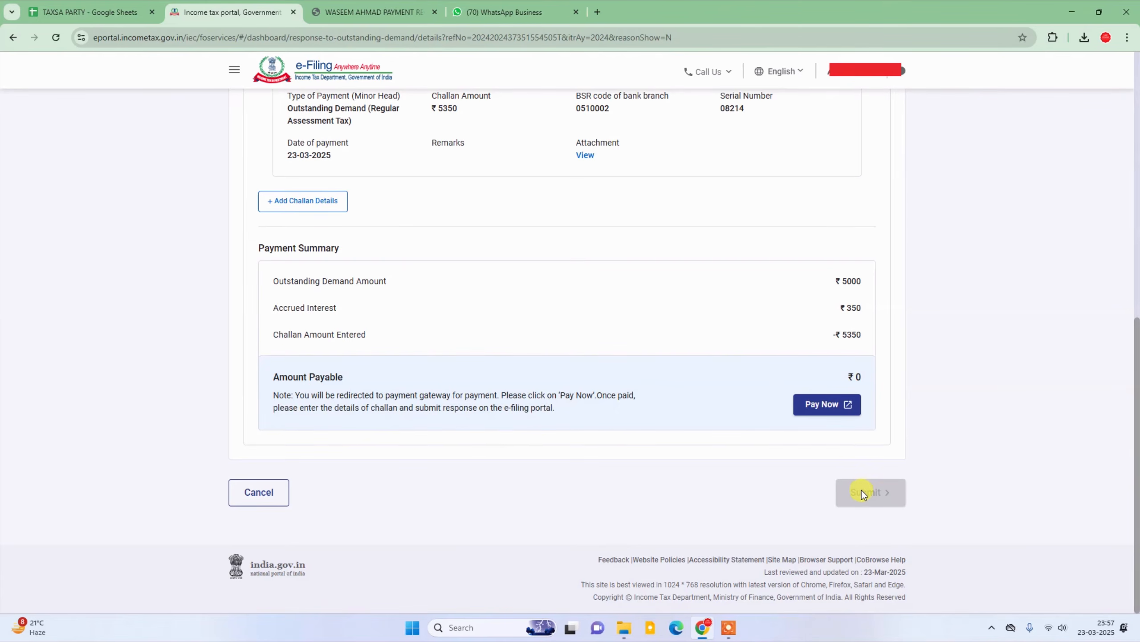
pyautogui.scroll(3, 527, 535)
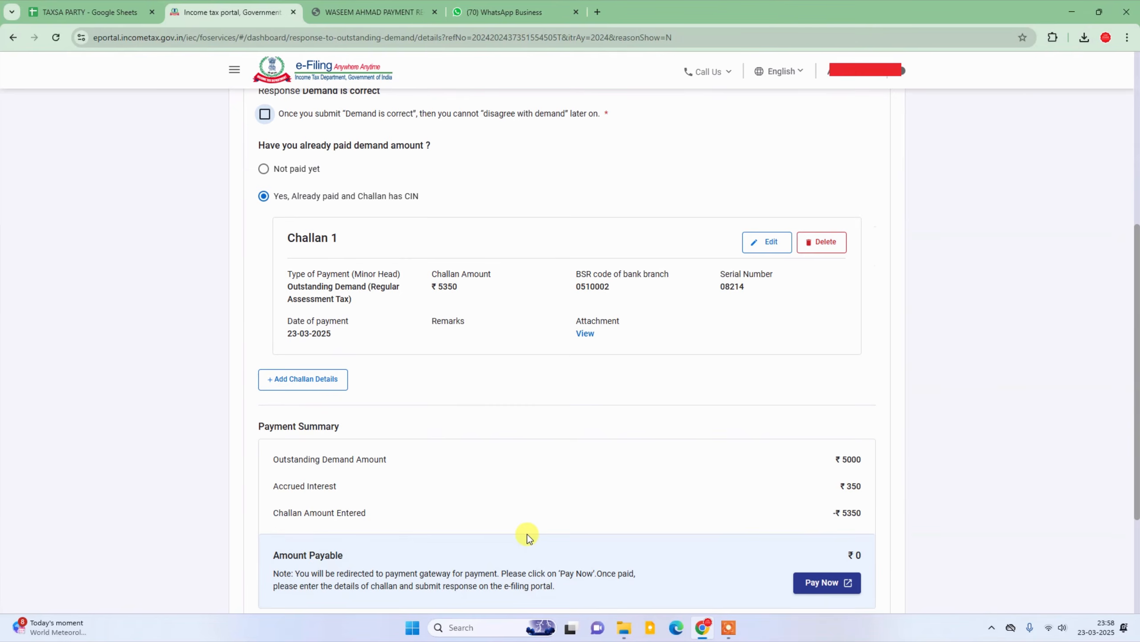
pyautogui.scroll(-1, 619, 479)
pyautogui.scroll(2, 473, 425)
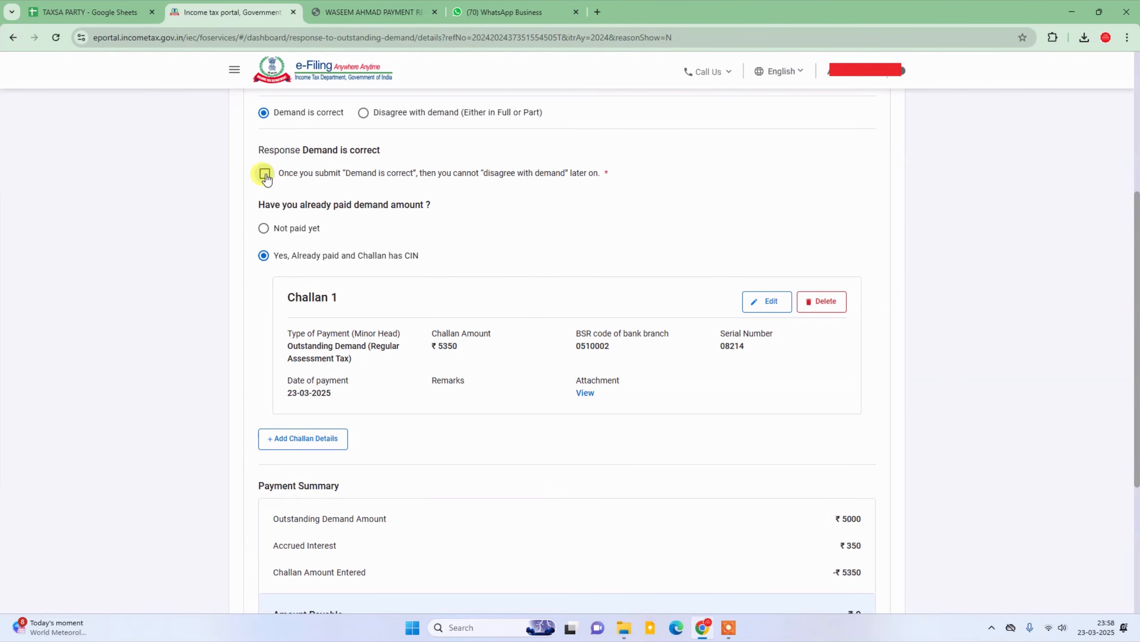
pyautogui.scroll(-4, 662, 433)
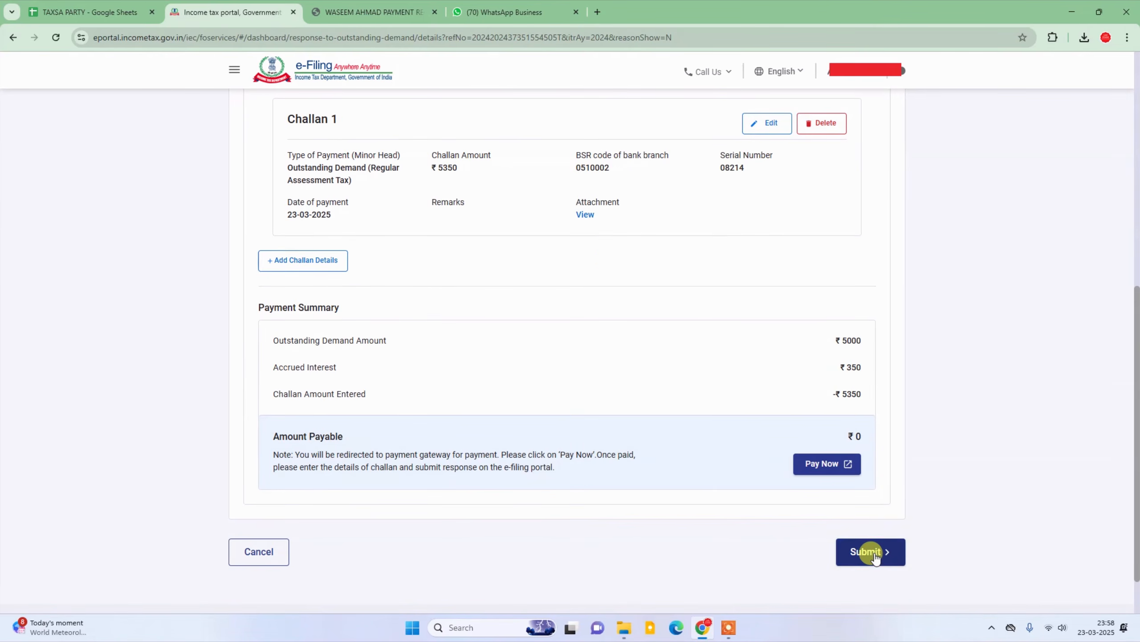
pyautogui.click(874, 552)
pyautogui.click(625, 371)
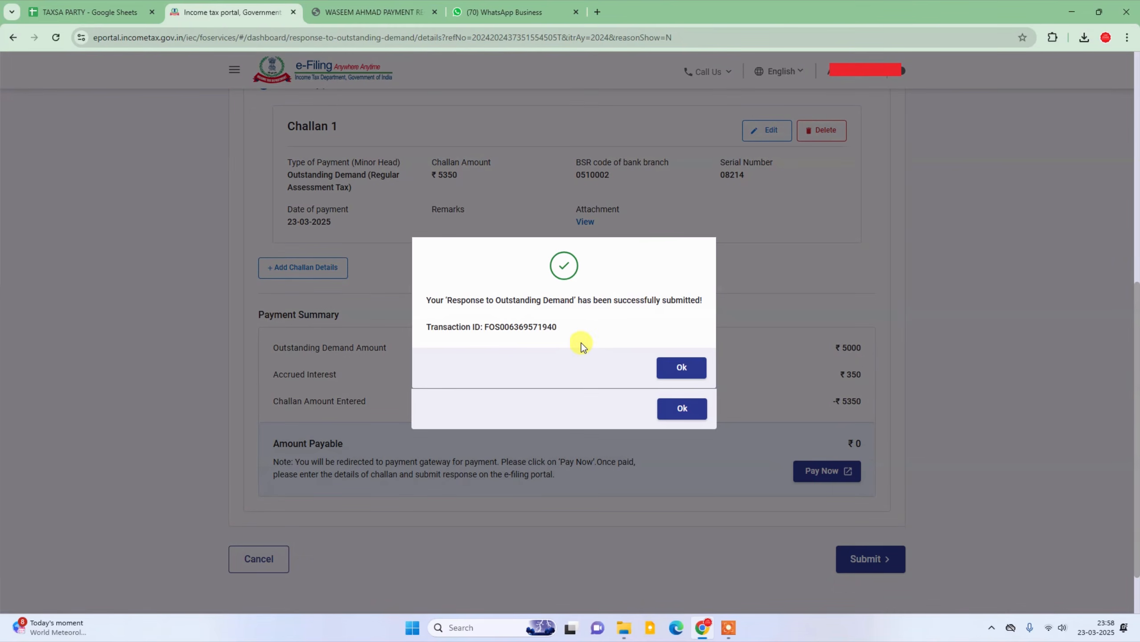
pyautogui.moveTo(557, 330); pyautogui.dragTo(427, 299)
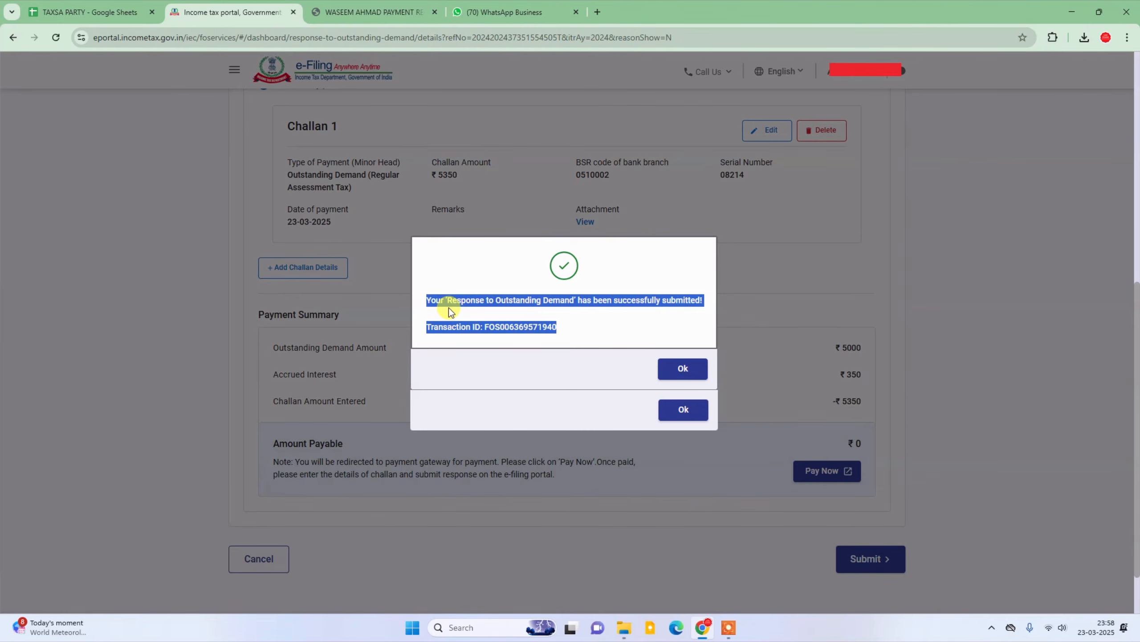
pyautogui.click(681, 369)
# Check the current status and response timeline of the 2024 demand in the outstanding demand list
pyautogui.scroll(2, 629, 497)
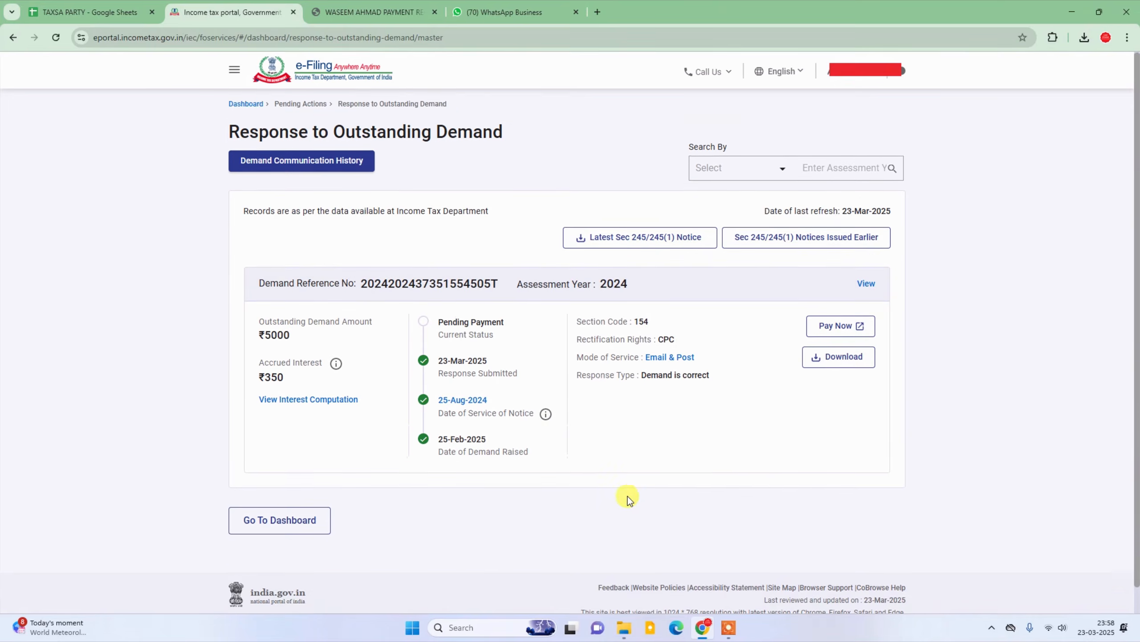
pyautogui.scroll(-2, 600, 561)
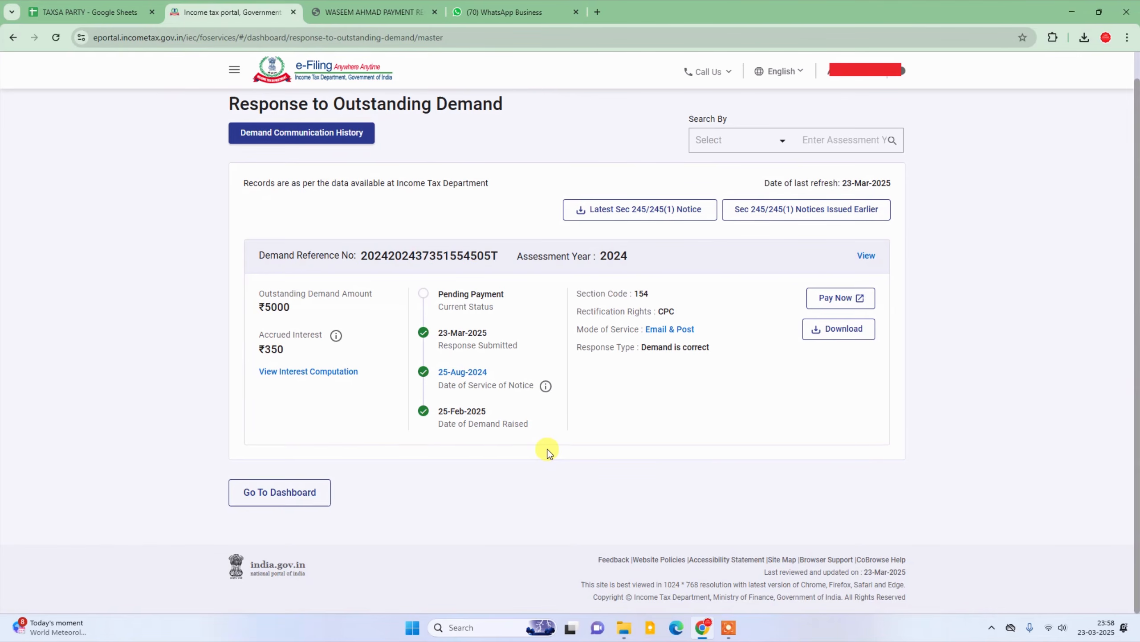
pyautogui.scroll(2, 556, 449)
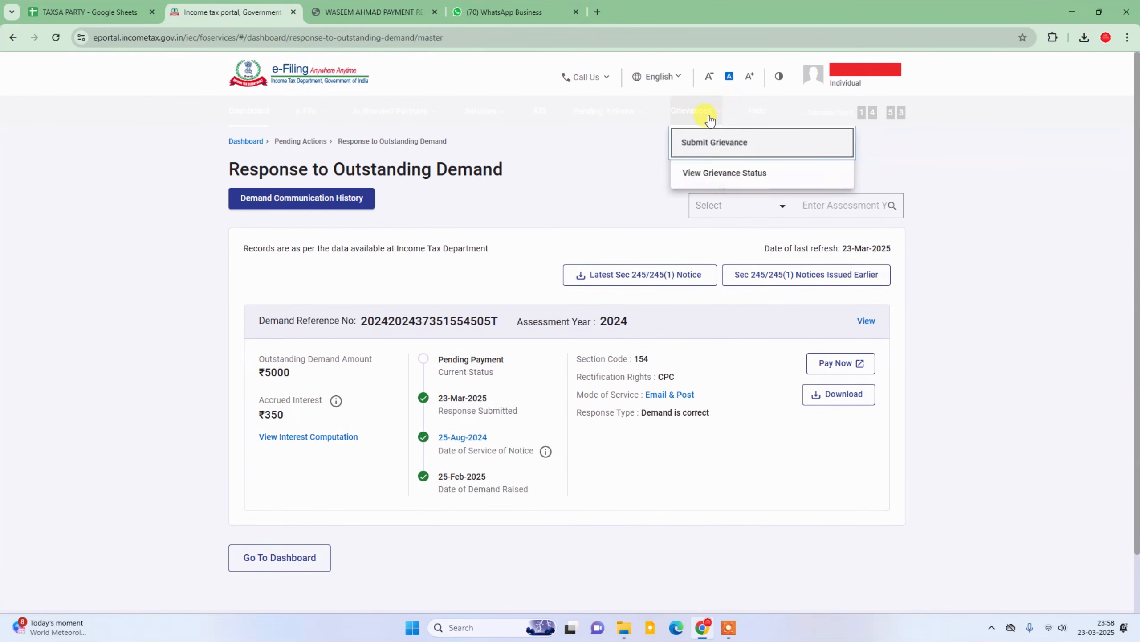
pyautogui.moveTo(606, 117)
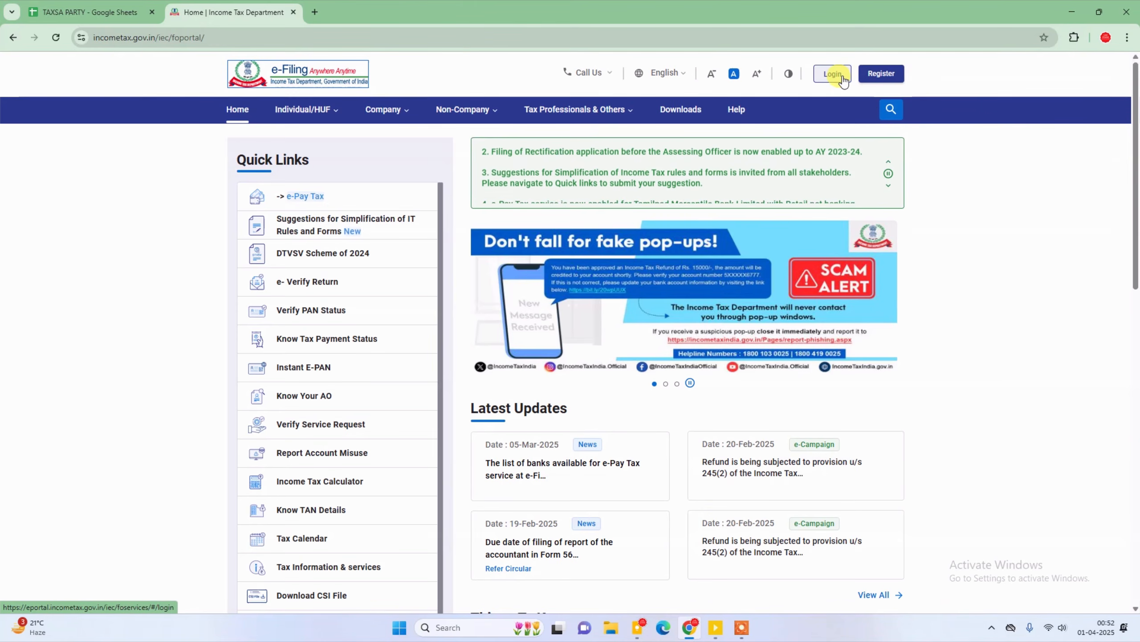
# Log in to the e-filing portal again with the account password, confirming the secure access message
pyautogui.click(833, 74)
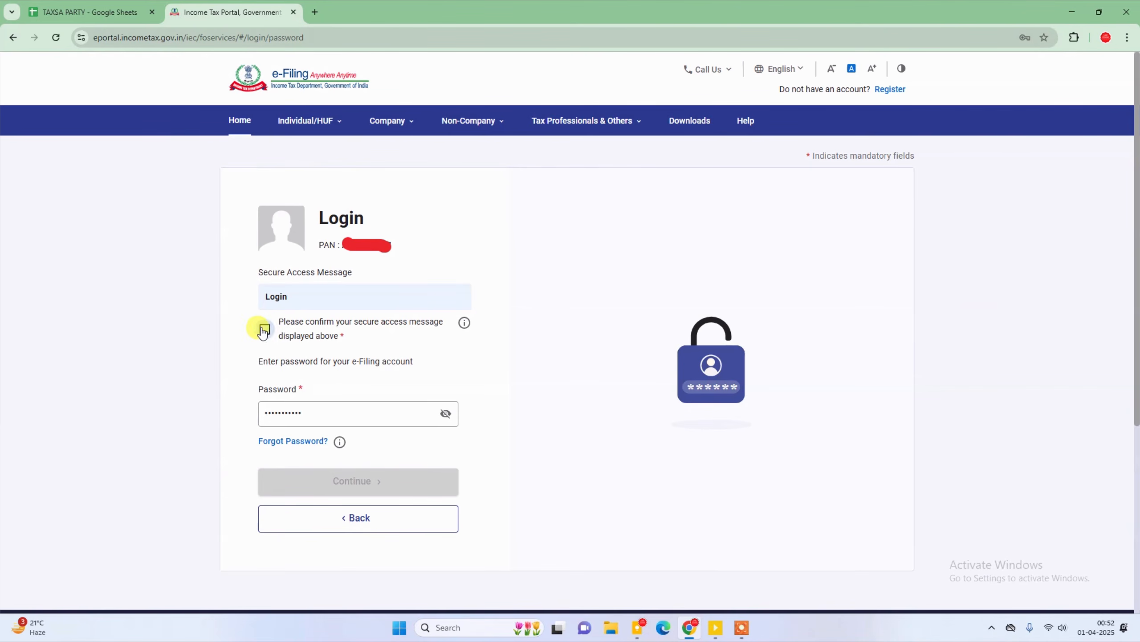
pyautogui.click(304, 415)
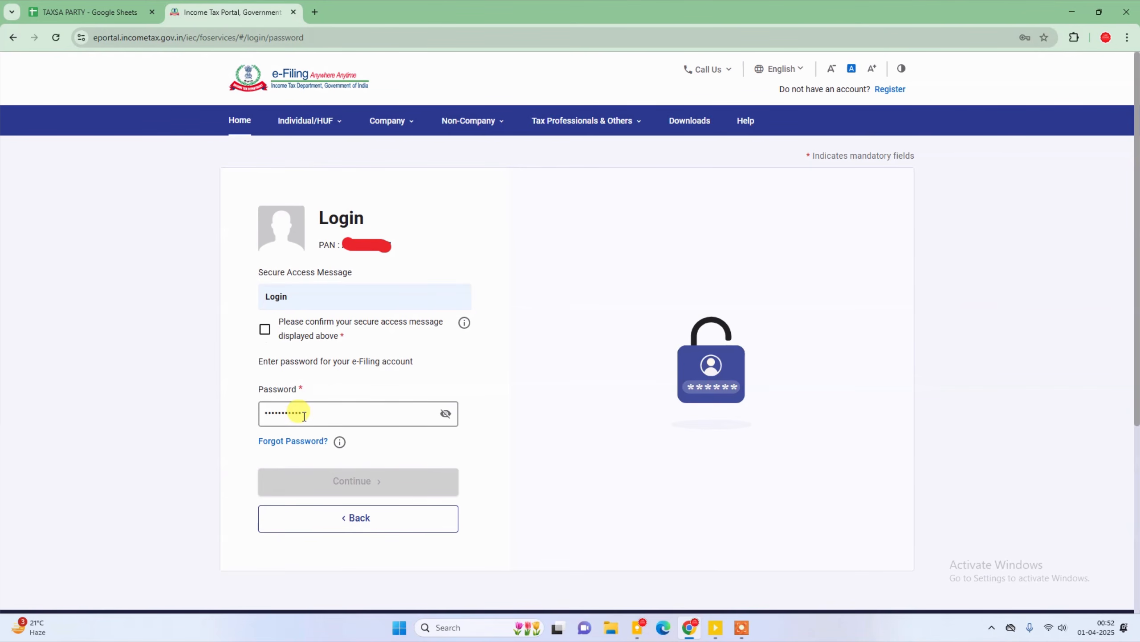
pyautogui.click(265, 329)
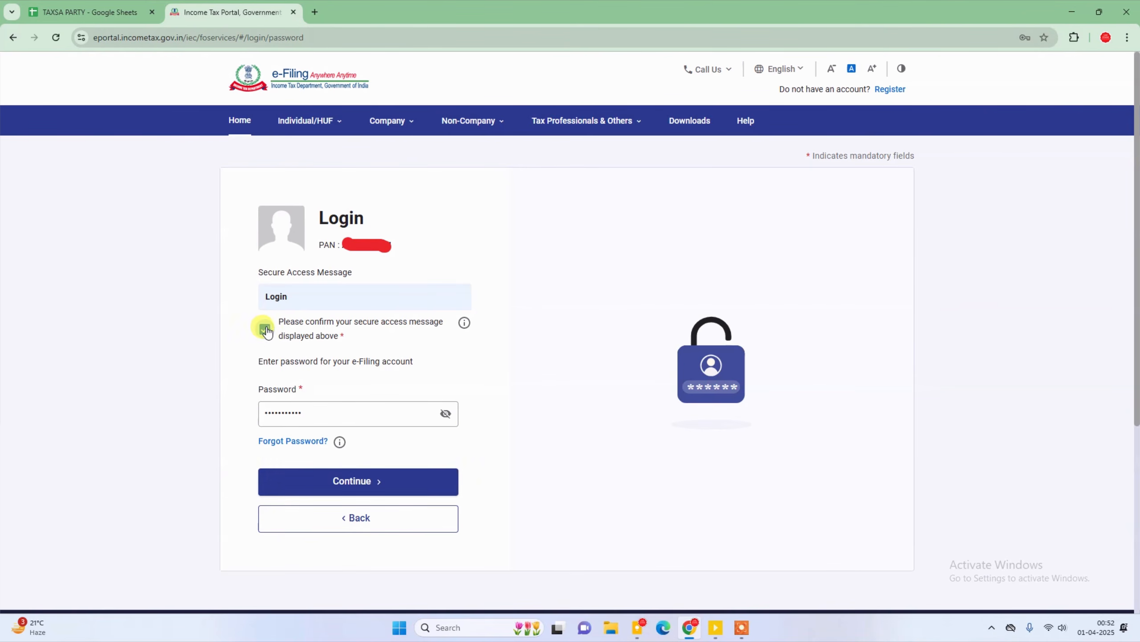
pyautogui.click(373, 487)
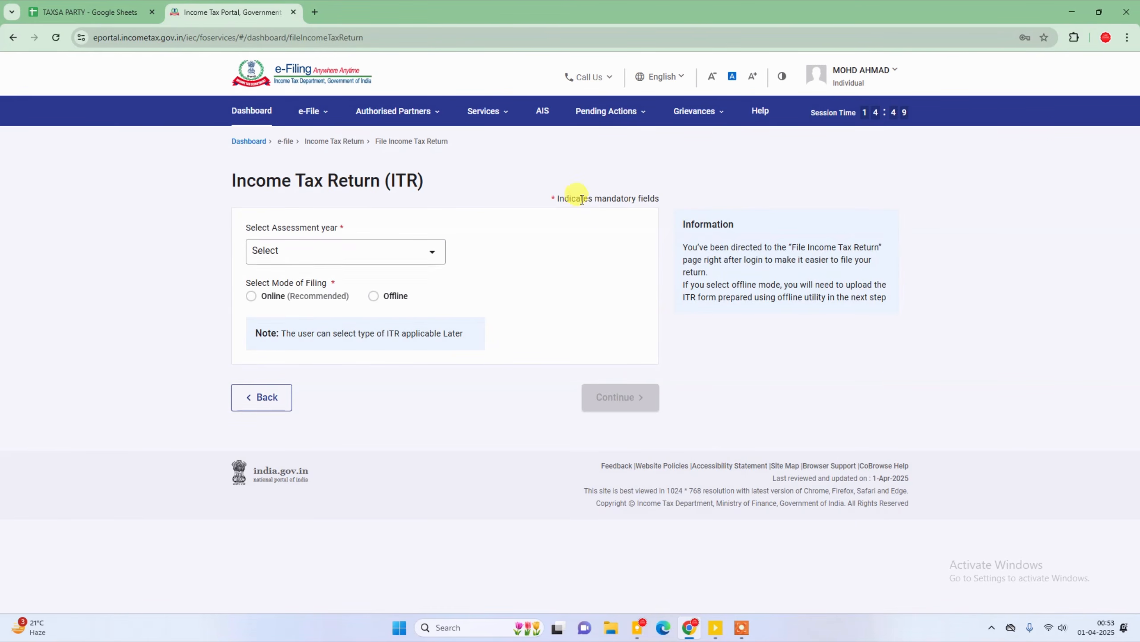
# Open the Response to Outstanding Demand page to check for any remaining demand records
pyautogui.moveTo(621, 127)
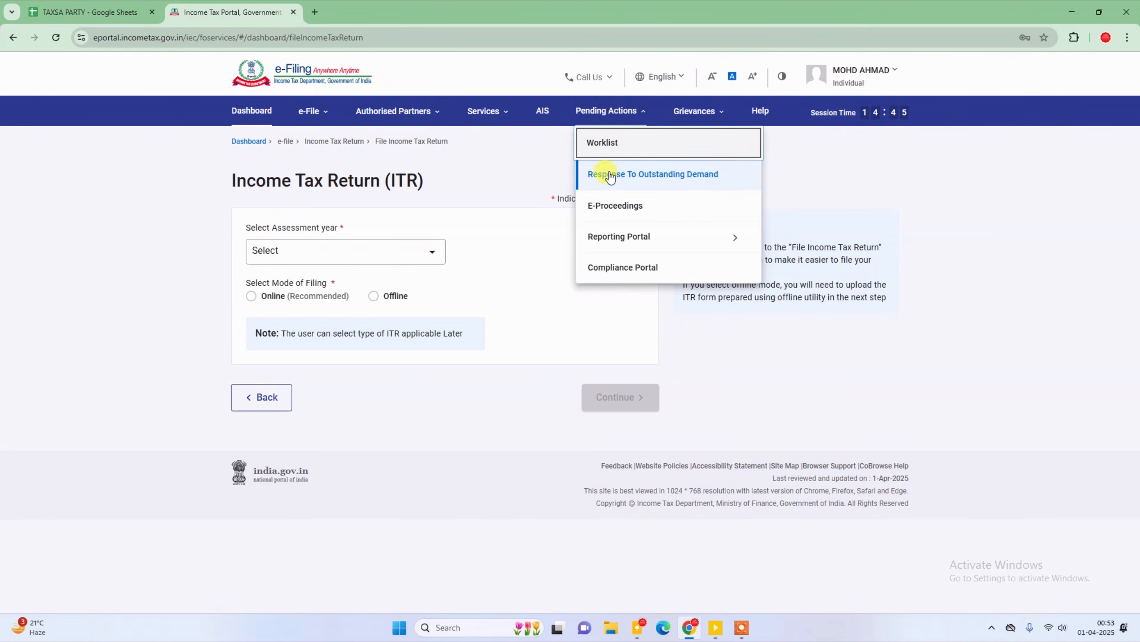
pyautogui.click(707, 175)
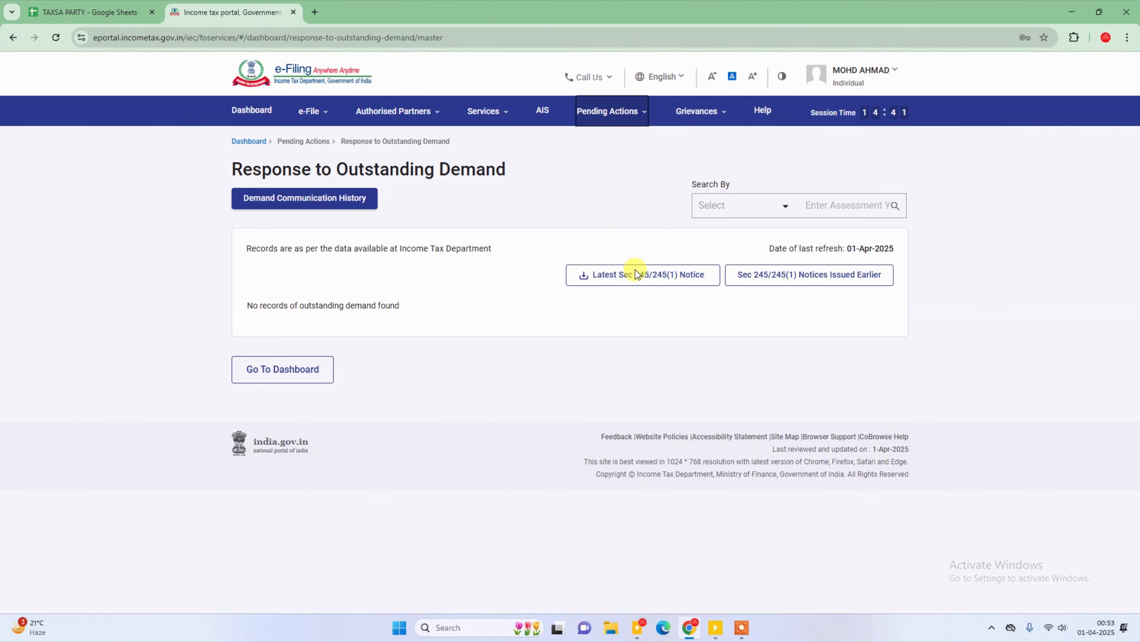